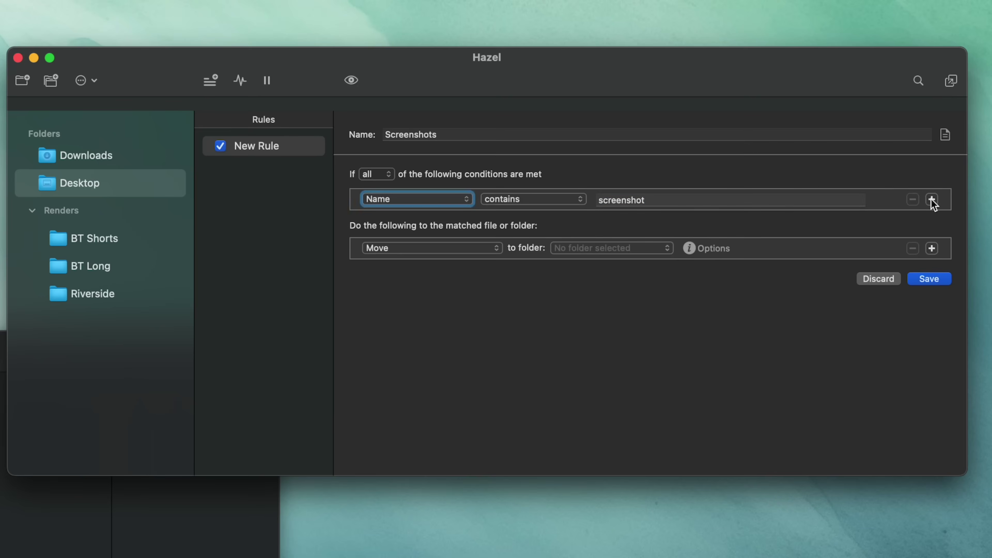
Add a second rule condition, choose its attribute, and confirm the chosen episode audio file.
{"action": "left_click", "coordinate": [933, 200]}
{"action": "left_click", "coordinate": [429, 221]}
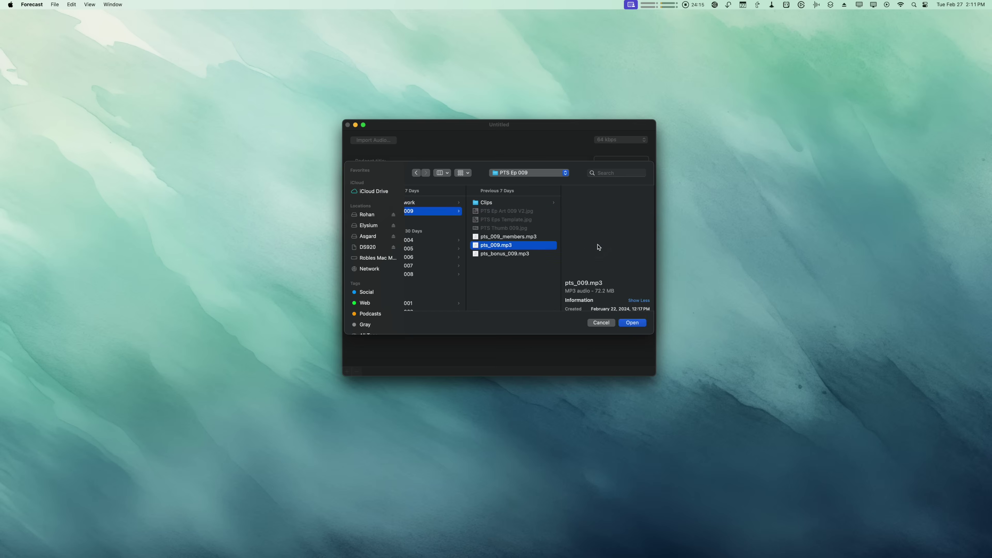
{"action": "key", "text": "Return"}
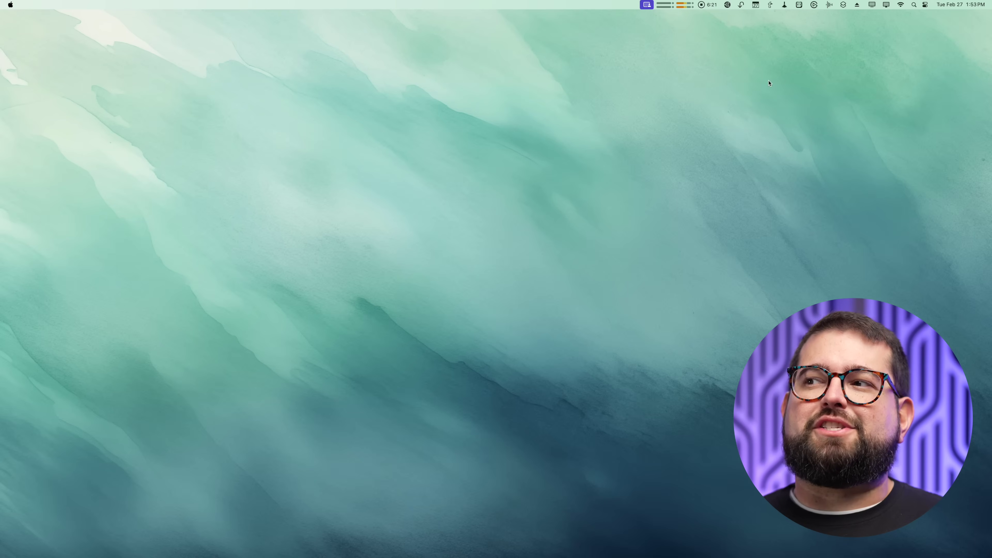
Bring up Pastebot's clipboard history from the menu bar and scroll through it.
{"action": "left_click", "coordinate": [800, 5]}
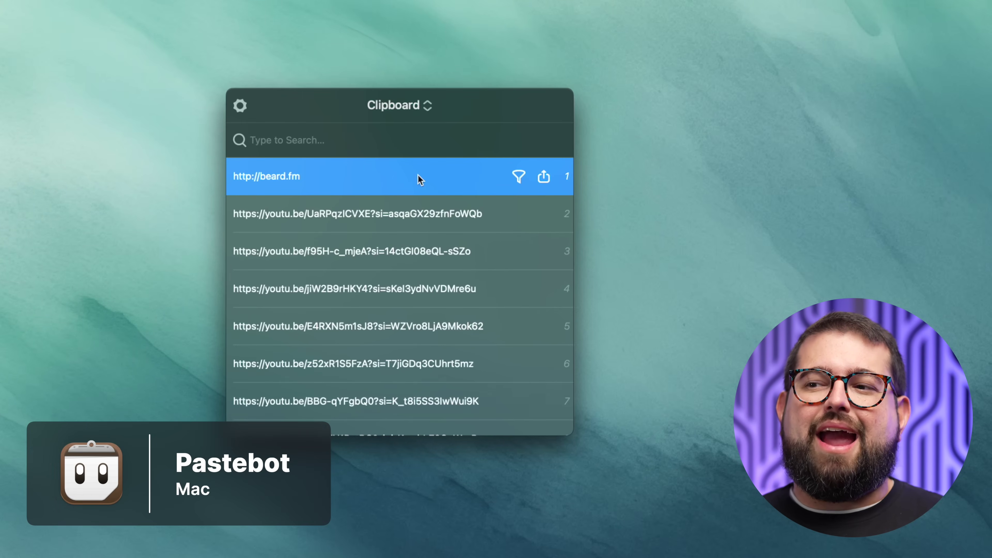
{"action": "scroll", "coordinate": [418, 184], "scroll_direction": "down", "scroll_amount": 2}
{"action": "scroll", "coordinate": [348, 251], "scroll_direction": "up", "scroll_amount": 2}
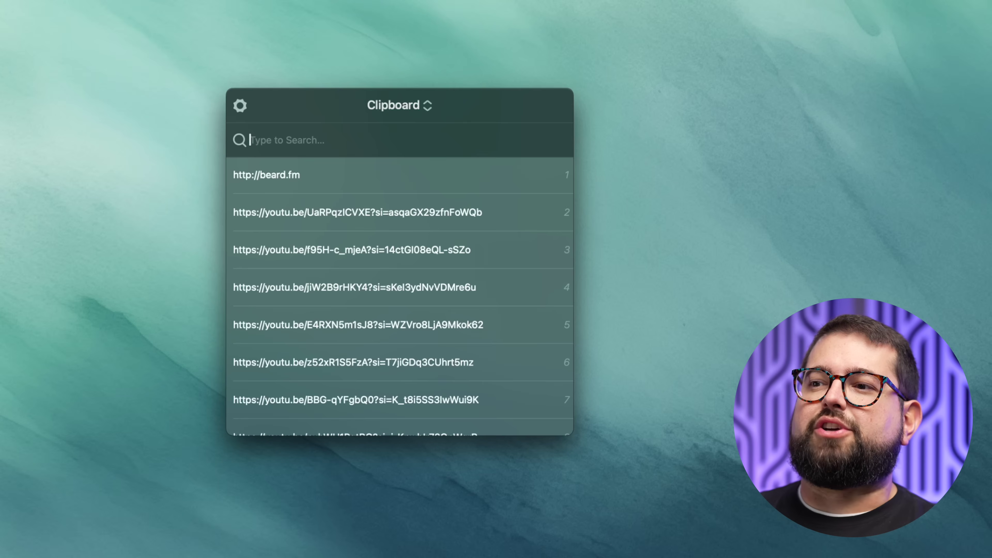
Browse Pastebot's General and Shortcuts preferences, ending on the Blacklist of ignored apps.
{"action": "left_click", "coordinate": [240, 105]}
{"action": "left_click", "coordinate": [270, 113]}
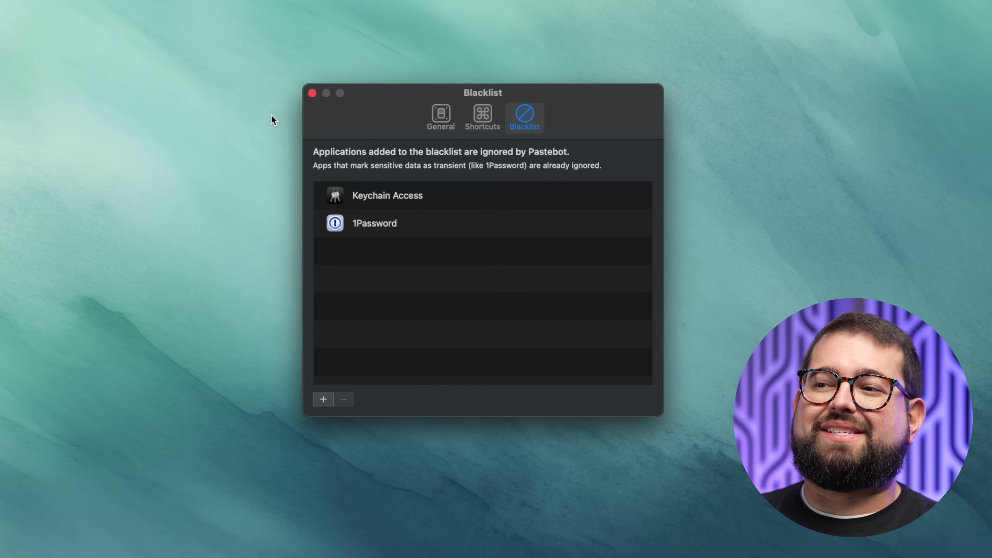
{"action": "left_click", "coordinate": [440, 119]}
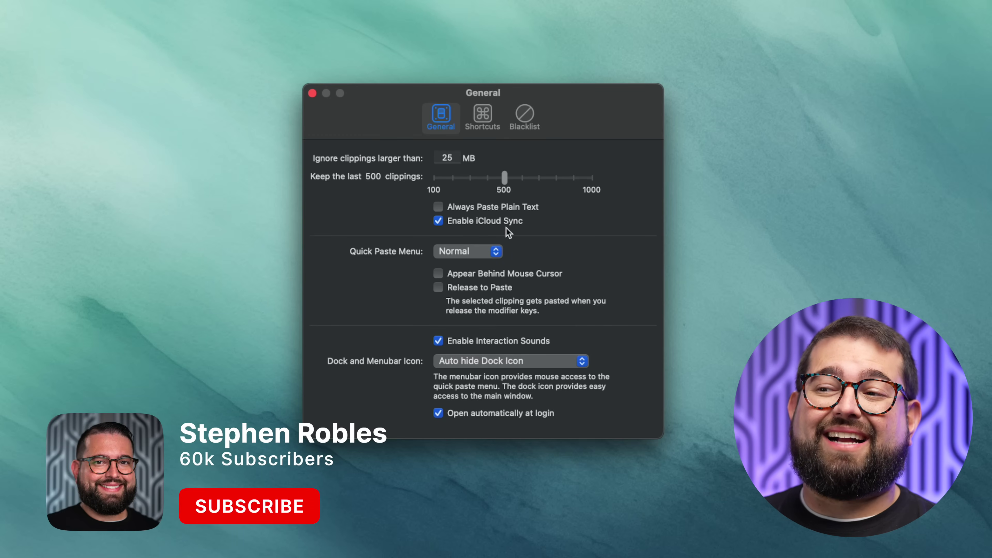
{"action": "left_click", "coordinate": [482, 117]}
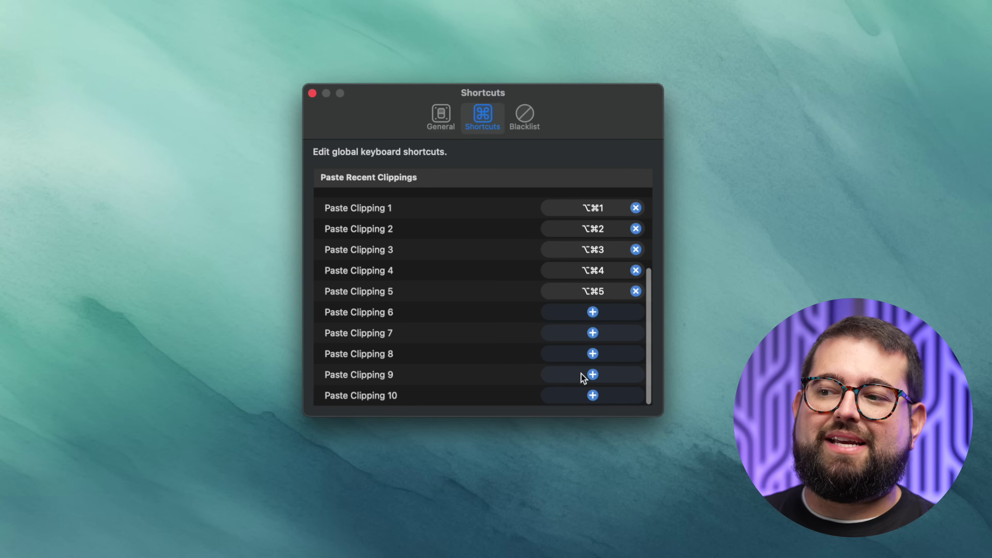
{"action": "left_click", "coordinate": [531, 117]}
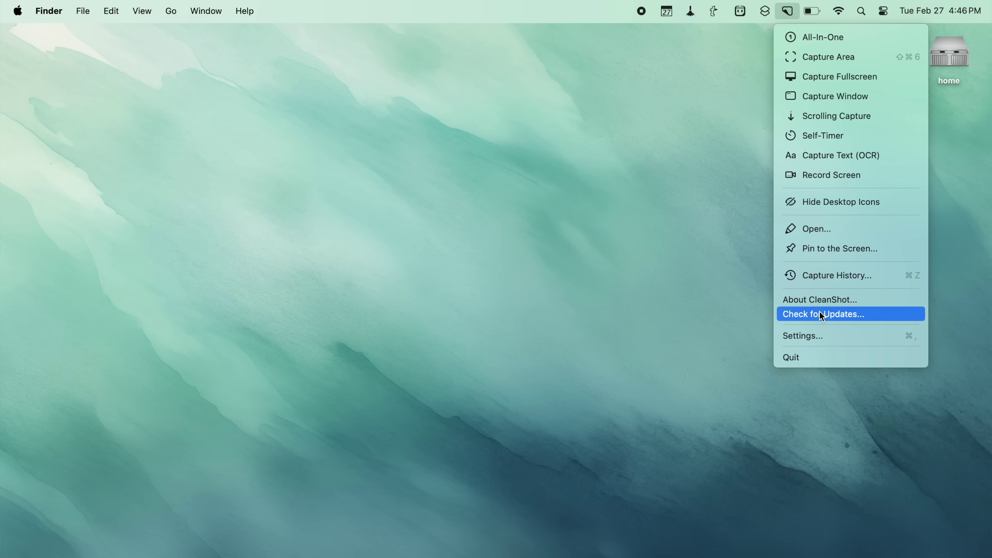
Browse CleanShot X's capture Shortcuts and Wallpaper settings, then return to General.
{"action": "left_click", "coordinate": [819, 334]}
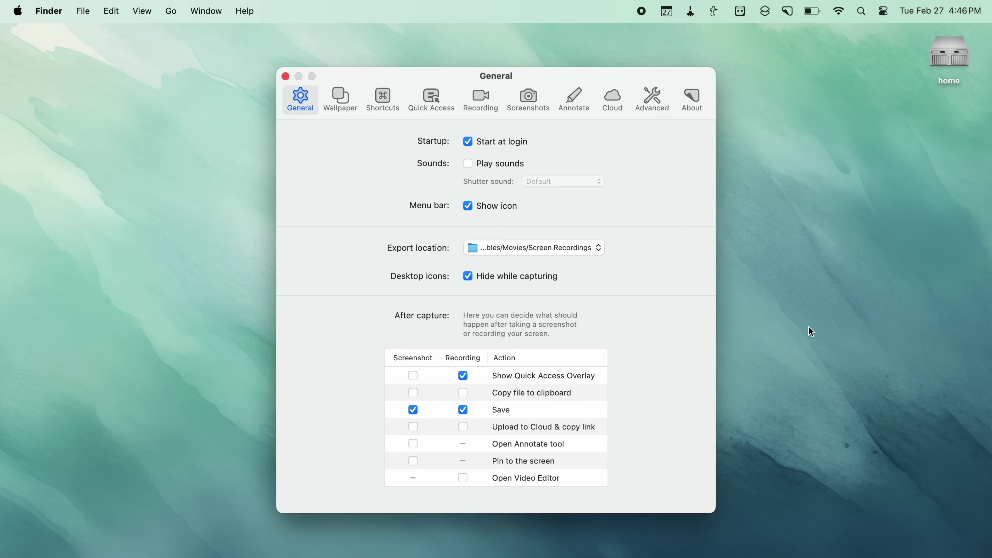
{"action": "left_click", "coordinate": [392, 105]}
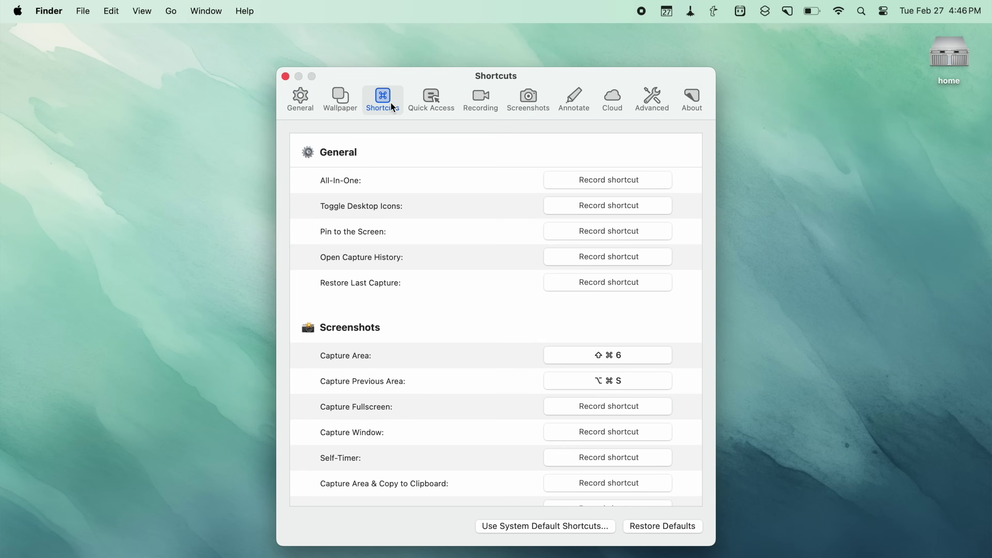
{"action": "scroll", "coordinate": [442, 293], "scroll_direction": "down", "scroll_amount": 6}
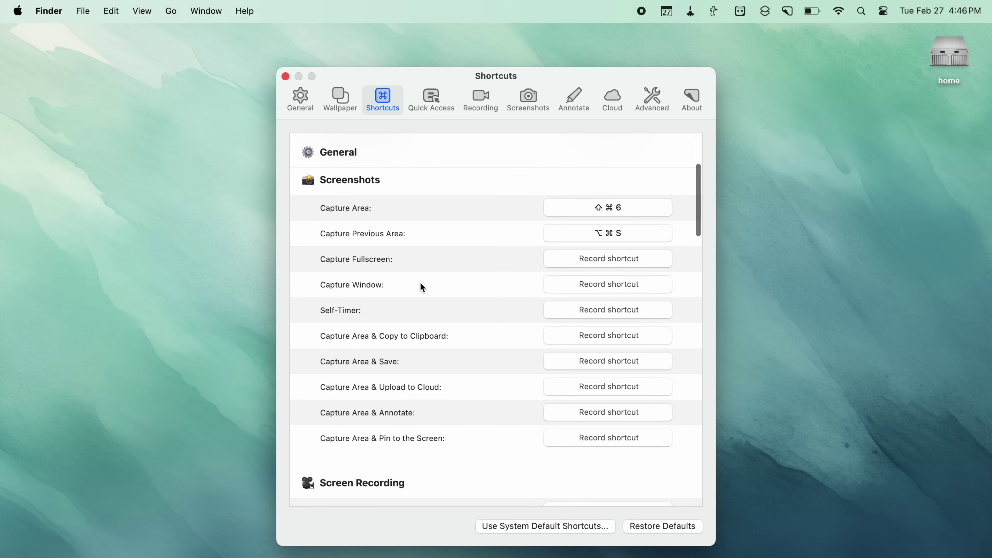
{"action": "scroll", "coordinate": [421, 284], "scroll_direction": "down", "scroll_amount": 8}
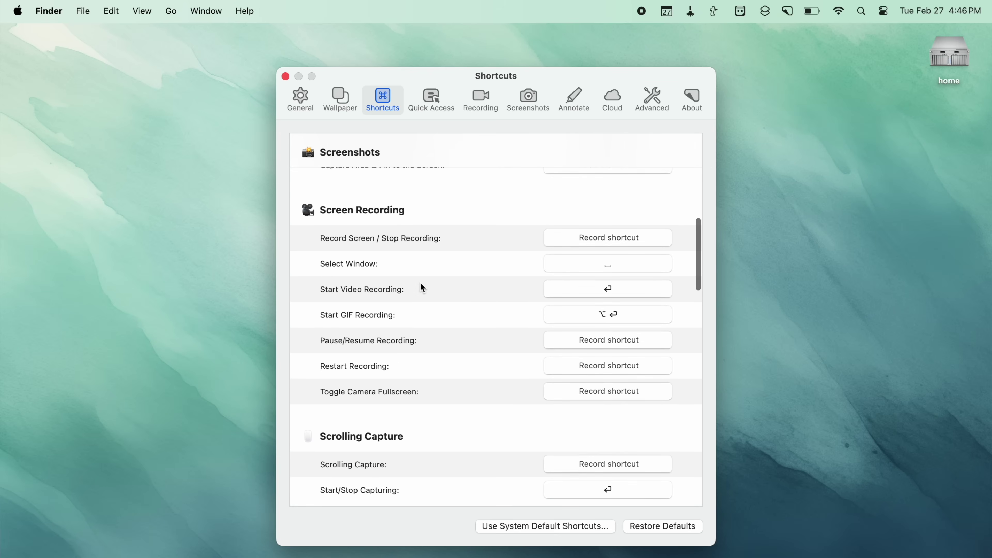
{"action": "scroll", "coordinate": [422, 288], "scroll_direction": "down", "scroll_amount": 2}
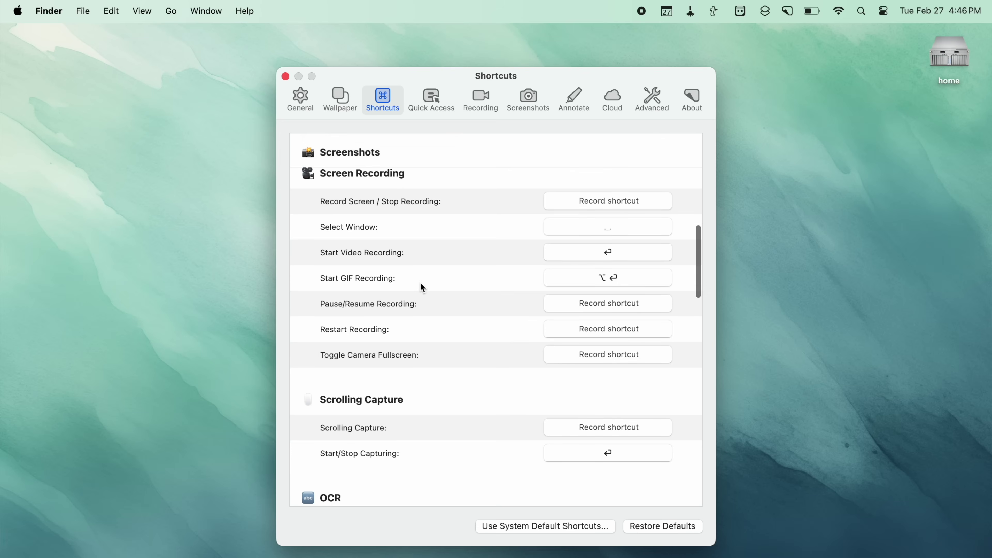
{"action": "left_click", "coordinate": [348, 112]}
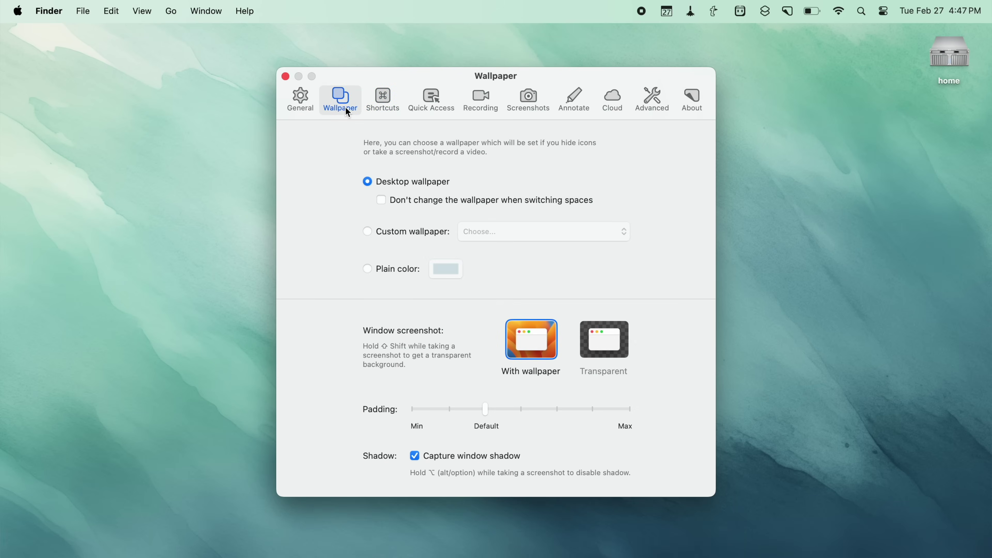
{"action": "left_click", "coordinate": [306, 104]}
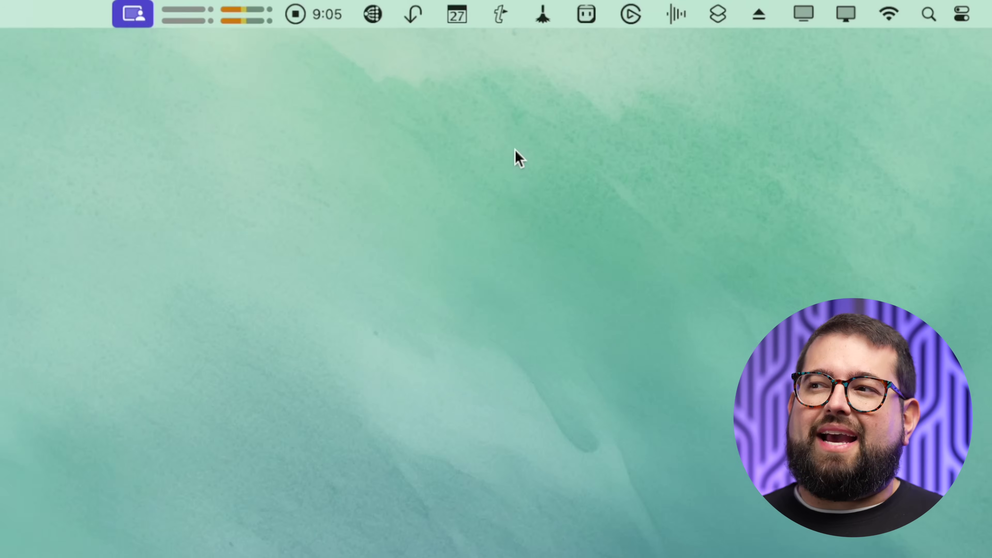
View Hazel's Trash preferences, then create a new Desktop folder named Screenshots.
{"action": "left_click", "coordinate": [811, 5]}
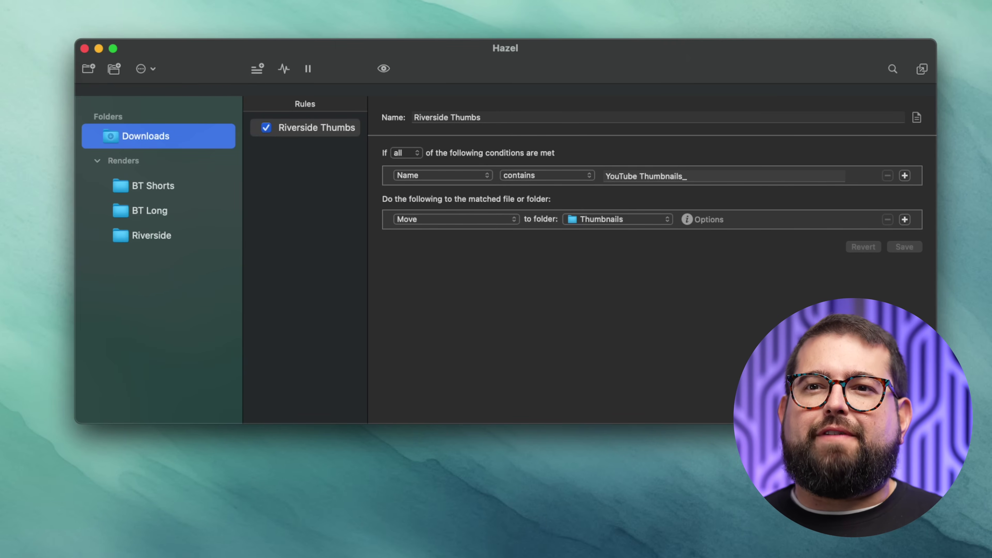
{"action": "key", "text": "super+comma"}
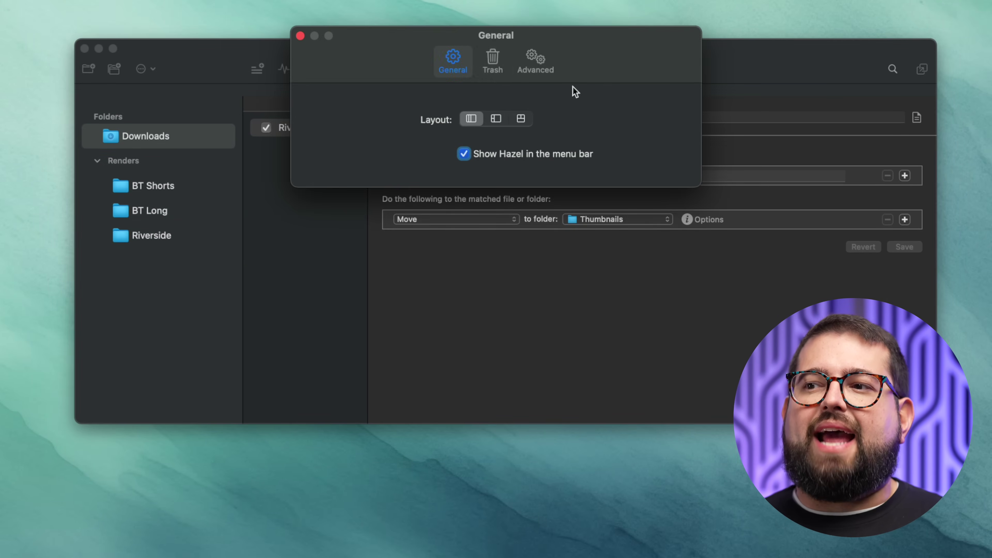
{"action": "left_click", "coordinate": [493, 70]}
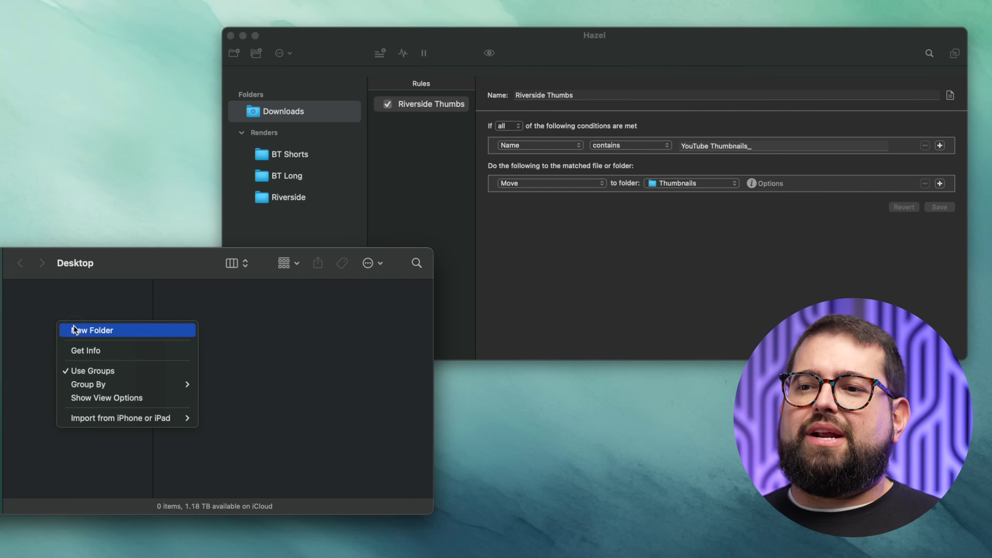
{"action": "left_click", "coordinate": [74, 328]}
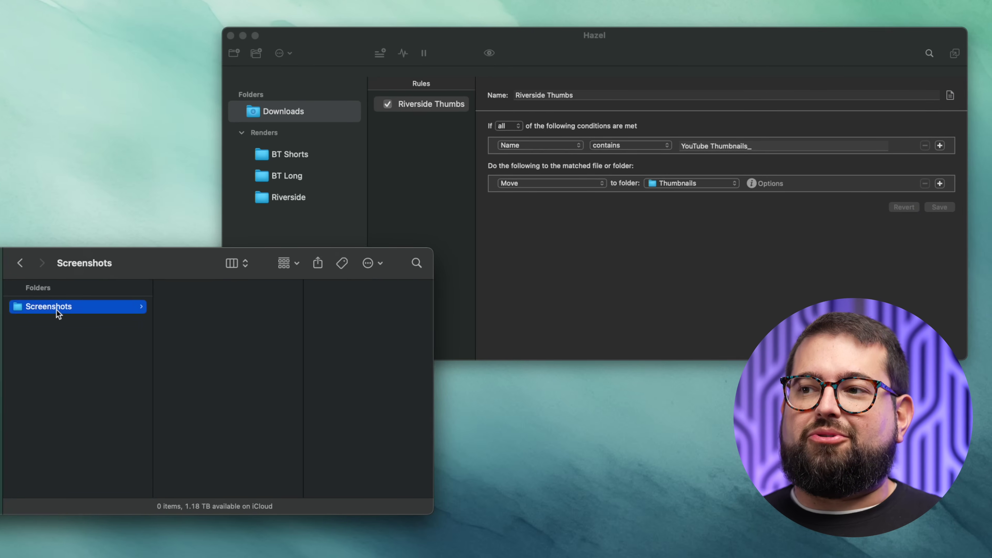
Add the Desktop as a folder for Hazel to watch.
{"action": "left_click", "coordinate": [440, 163]}
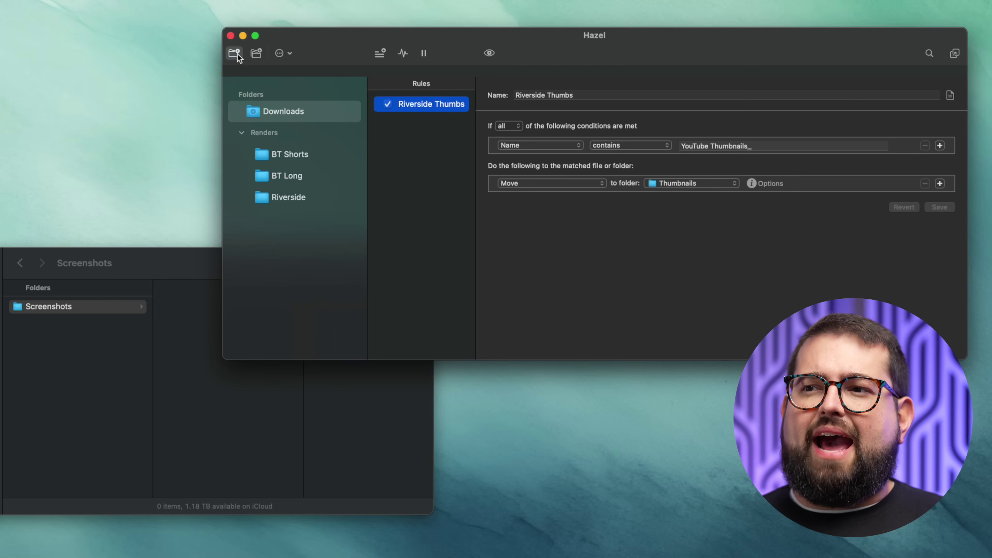
{"action": "left_click", "coordinate": [234, 53]}
{"action": "key", "text": "super+shift+d"}
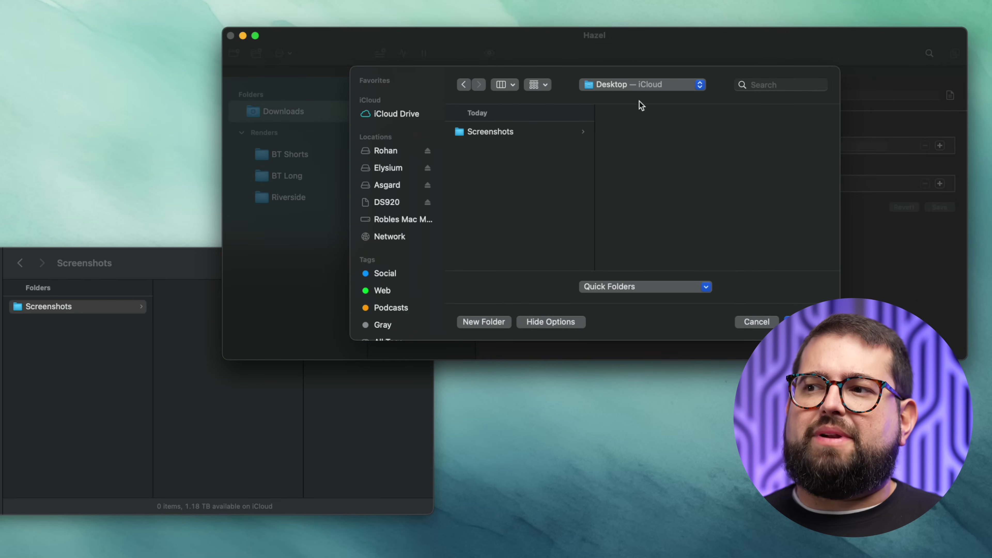
{"action": "key", "text": "Return"}
Create a Screenshots rule matching names containing 'screenshot' with extension png.
{"action": "left_click", "coordinate": [380, 53]}
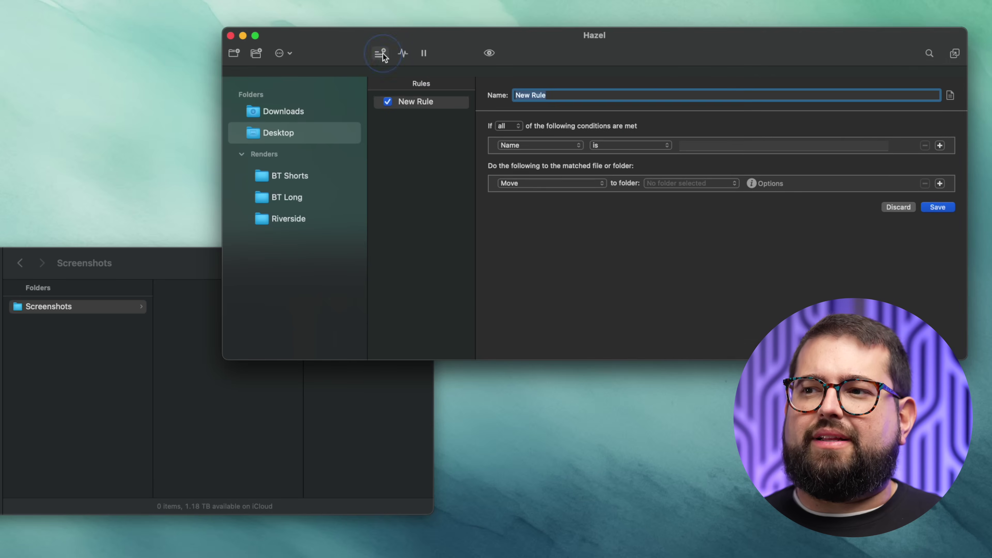
{"action": "type", "text": "Screenshots"}
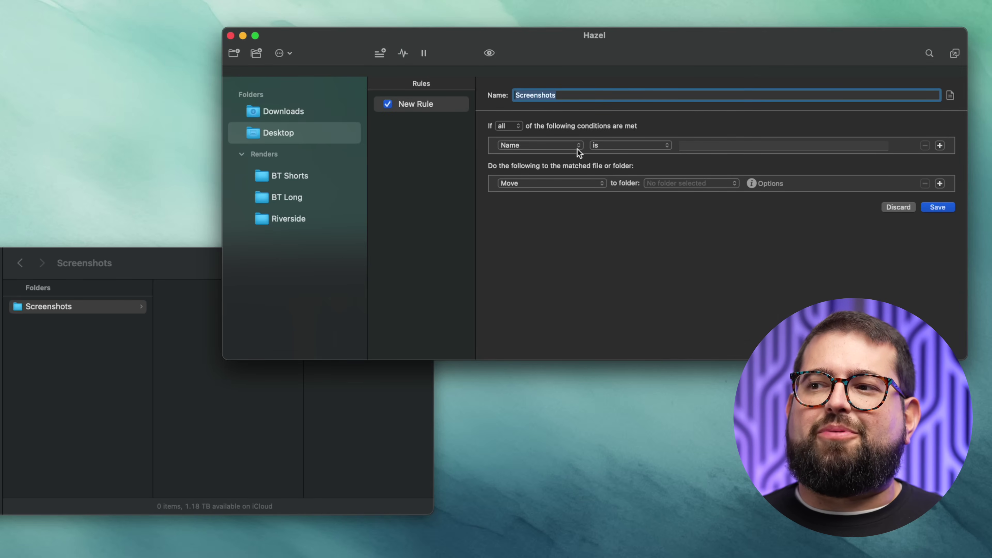
{"action": "left_click", "coordinate": [629, 149]}
{"action": "left_click", "coordinate": [629, 170]}
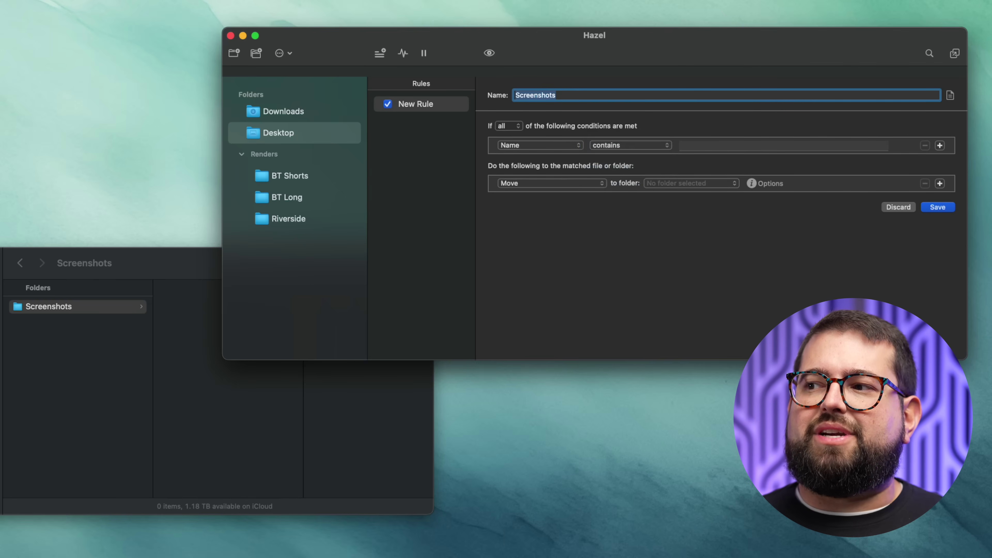
{"action": "left_click", "coordinate": [820, 145]}
{"action": "type", "text": "screenshot"}
{"action": "left_click", "coordinate": [940, 146]}
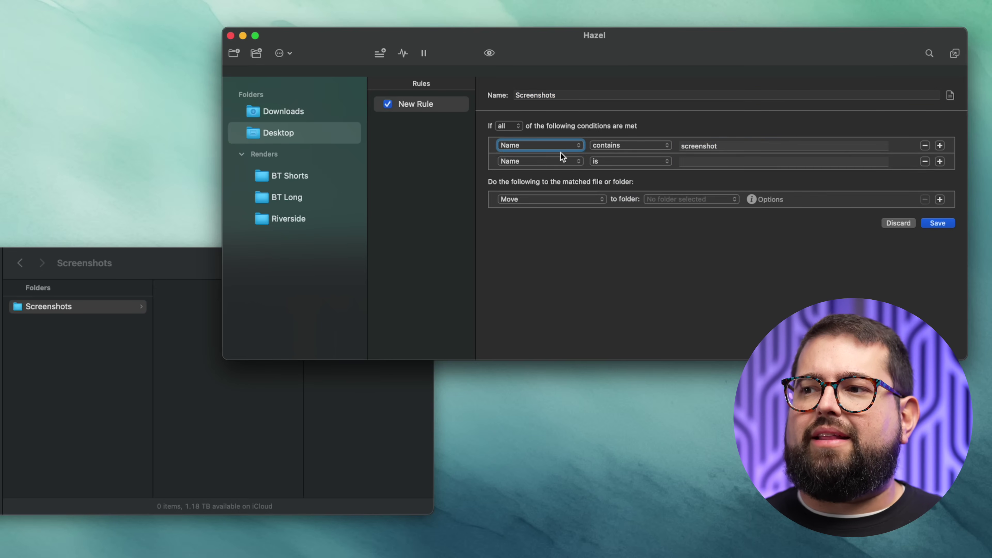
{"action": "left_click", "coordinate": [548, 161]}
{"action": "left_click", "coordinate": [535, 175]}
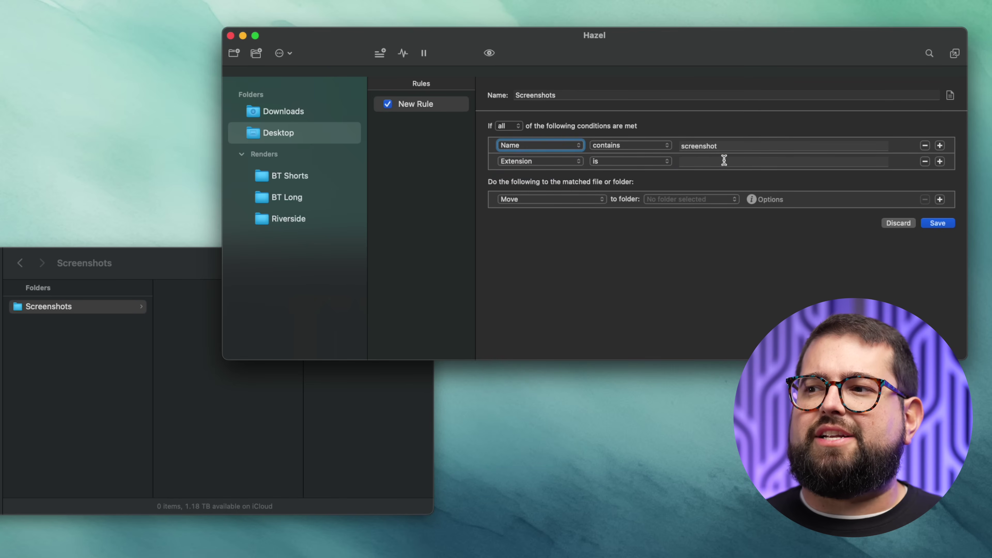
{"action": "left_click", "coordinate": [724, 160]}
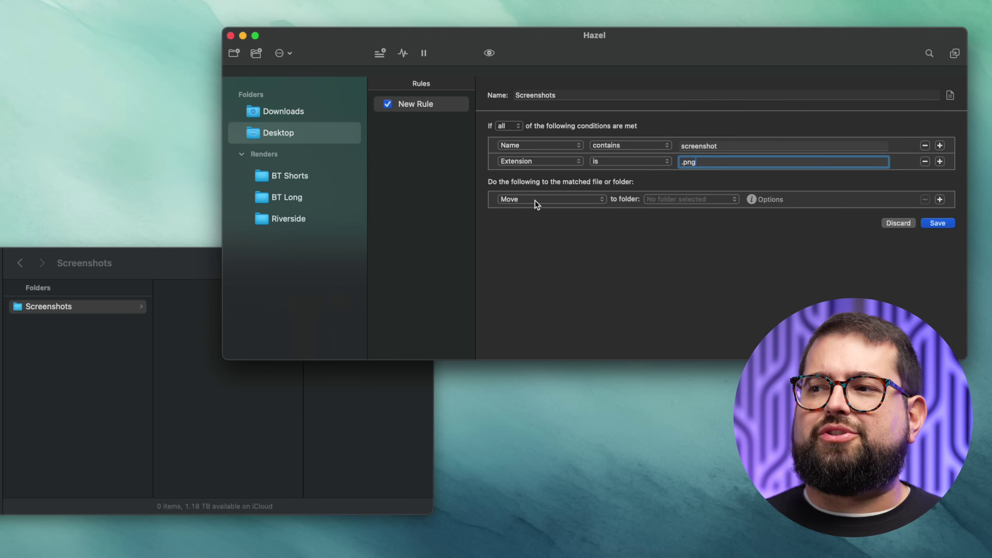
Set the rule's destination to the Screenshots folder and save it.
{"action": "left_click", "coordinate": [656, 200]}
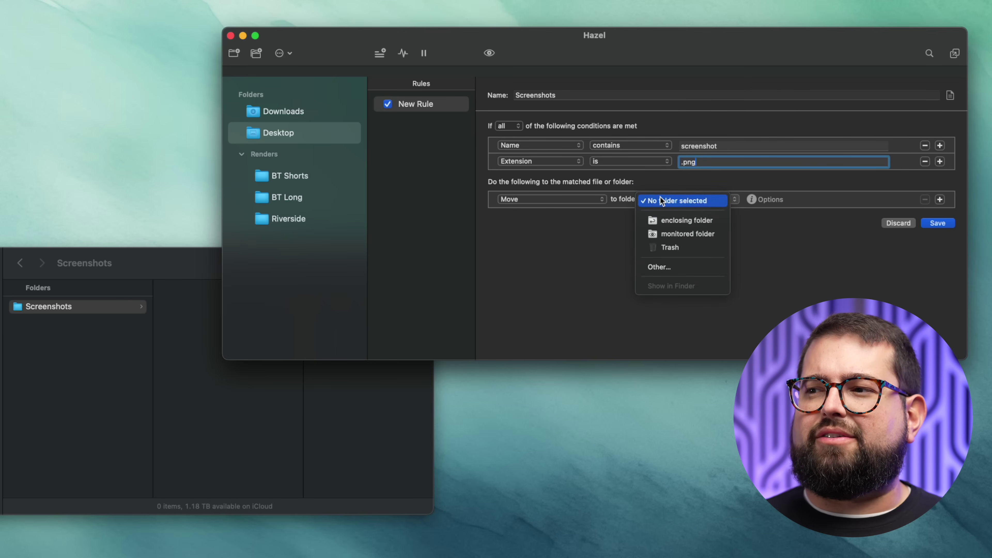
{"action": "left_click", "coordinate": [667, 261]}
{"action": "left_click", "coordinate": [625, 306]}
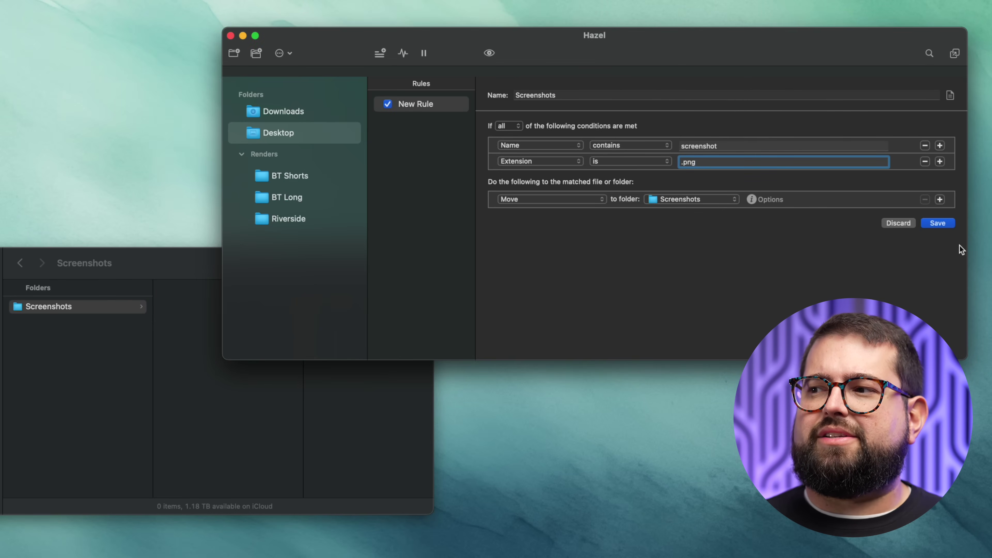
{"action": "left_click", "coordinate": [938, 223]}
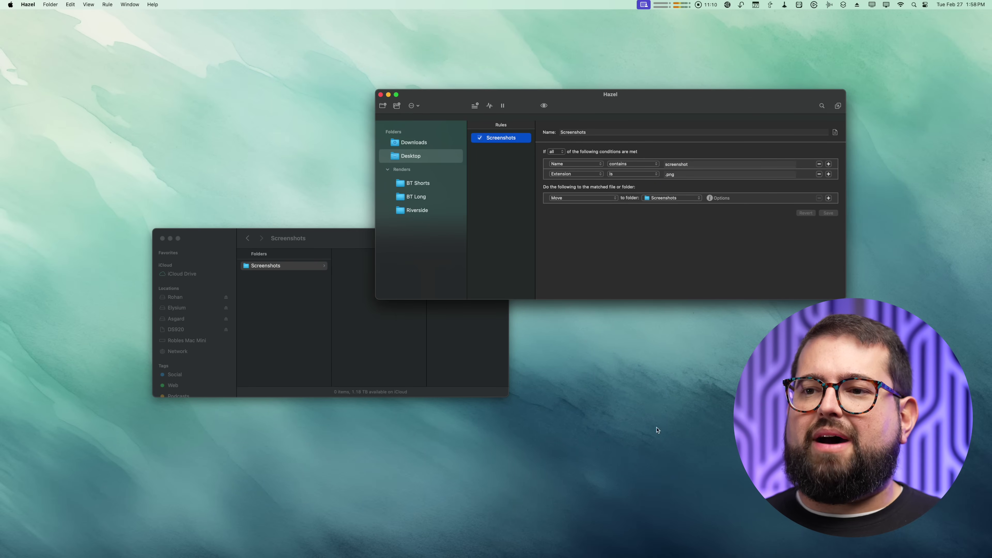
Check the two screenshots in the Screenshots folder, then launch Pastel via Spotlight 'paste'.
{"action": "left_click", "coordinate": [290, 313]}
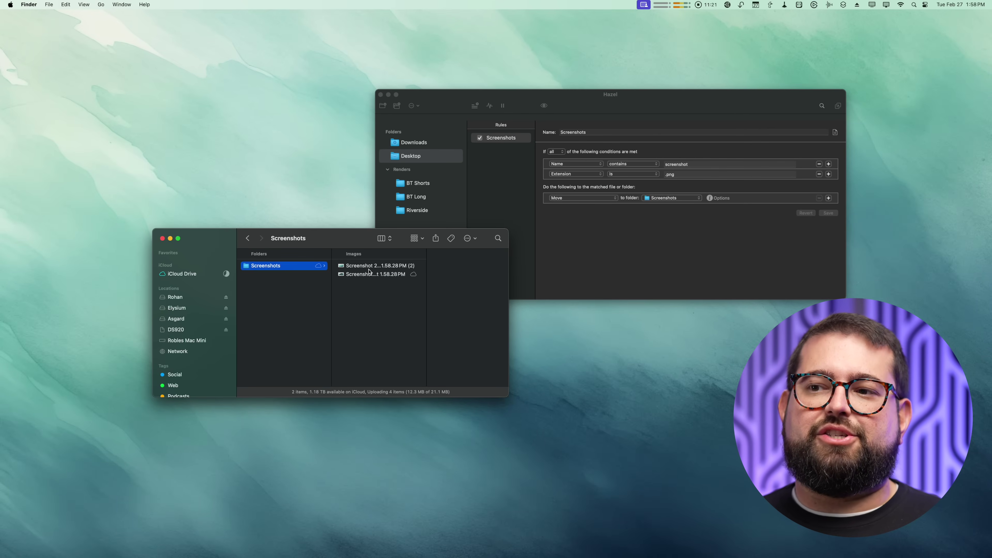
{"action": "key", "text": "cmd+space"}
{"action": "type", "text": "paste"}
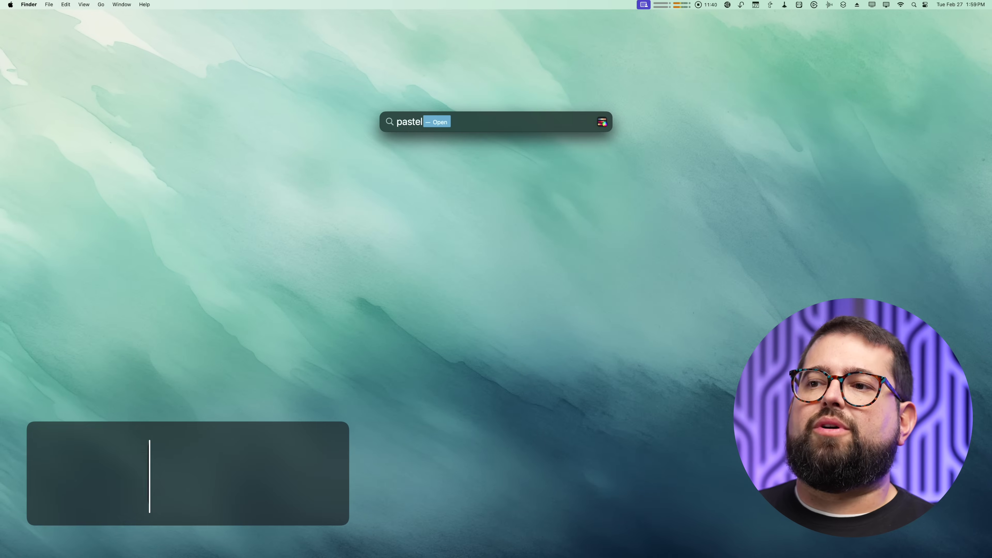
{"action": "key", "text": "Return"}
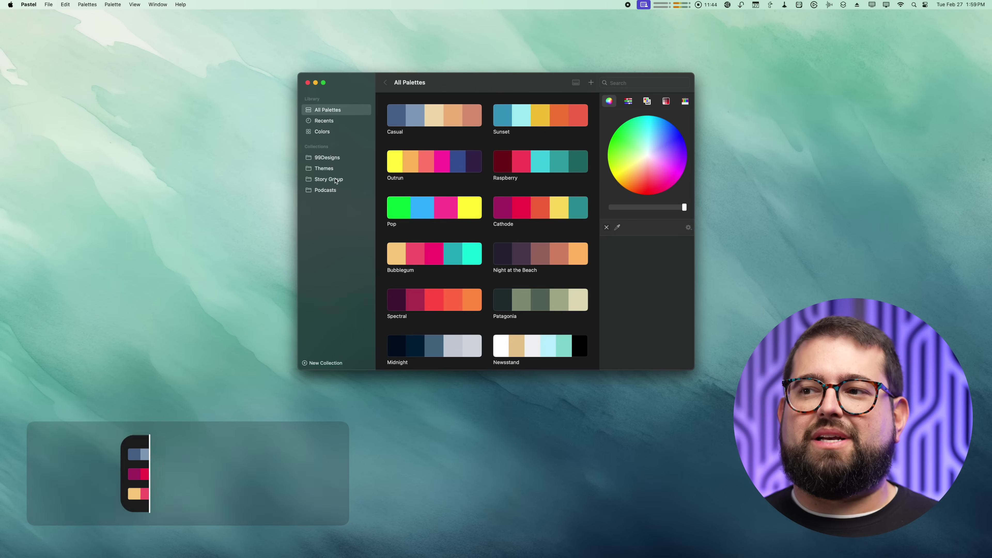
Open Story Group's Bearded Teacher palette and view copy formats for green #219c50.
{"action": "left_click", "coordinate": [328, 179]}
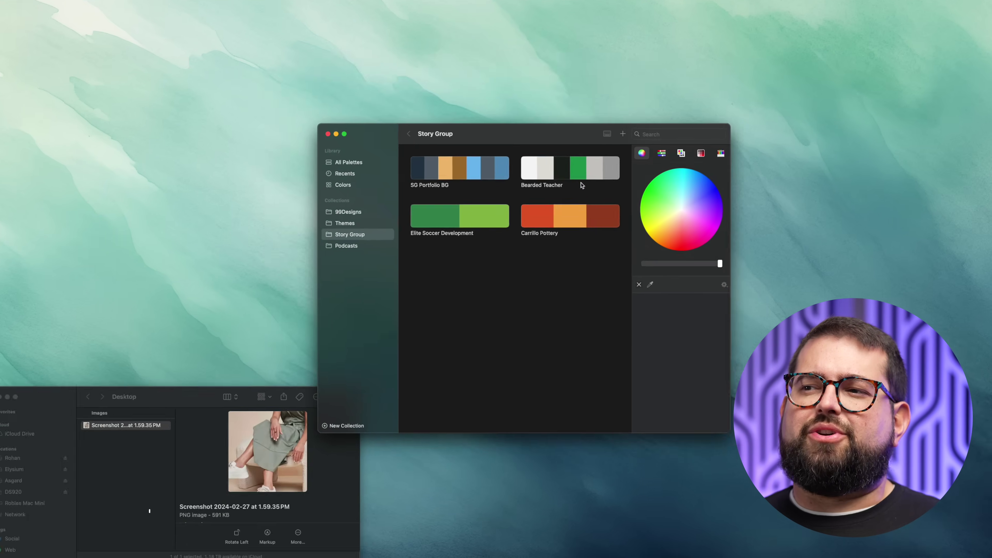
{"action": "double_click", "coordinate": [574, 174]}
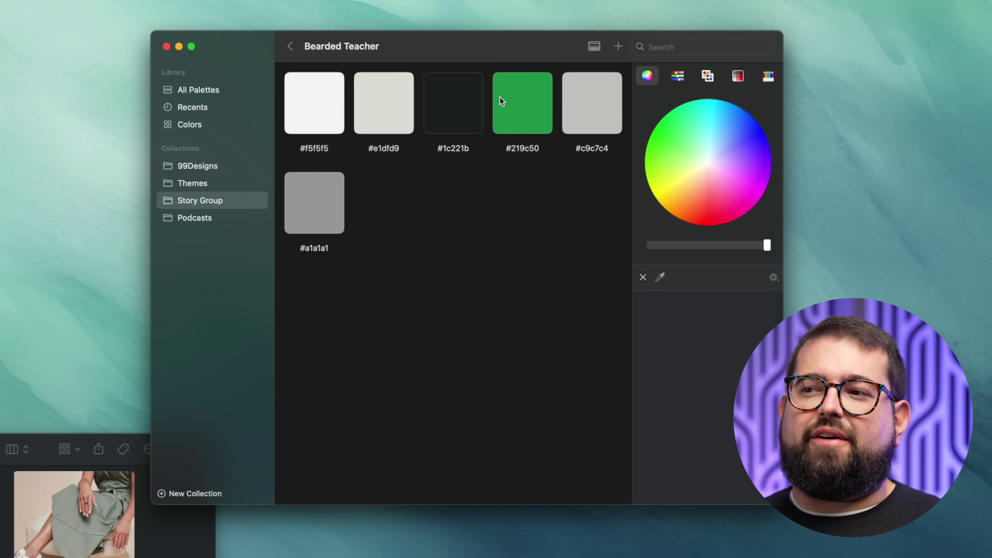
{"action": "right_click", "coordinate": [524, 101]}
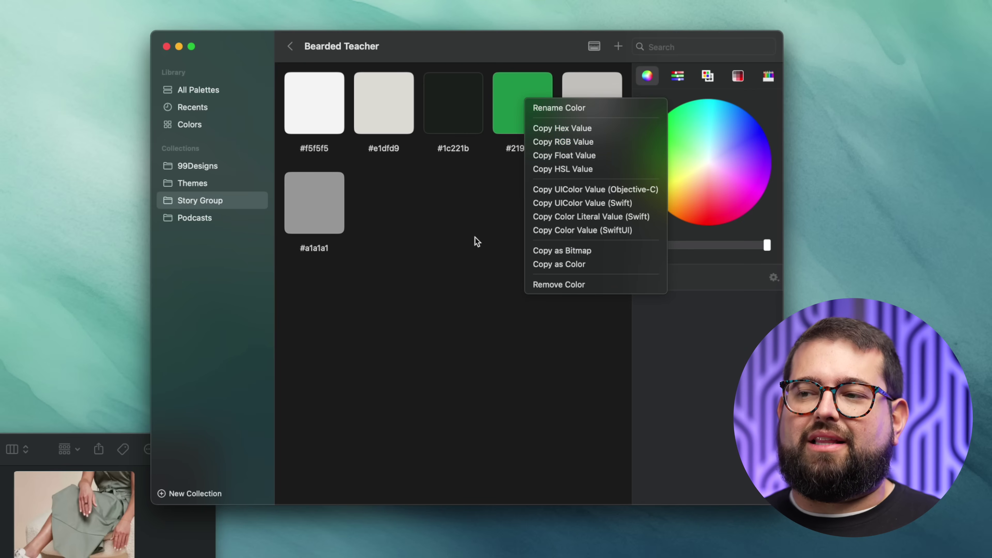
{"action": "left_click", "coordinate": [423, 247]}
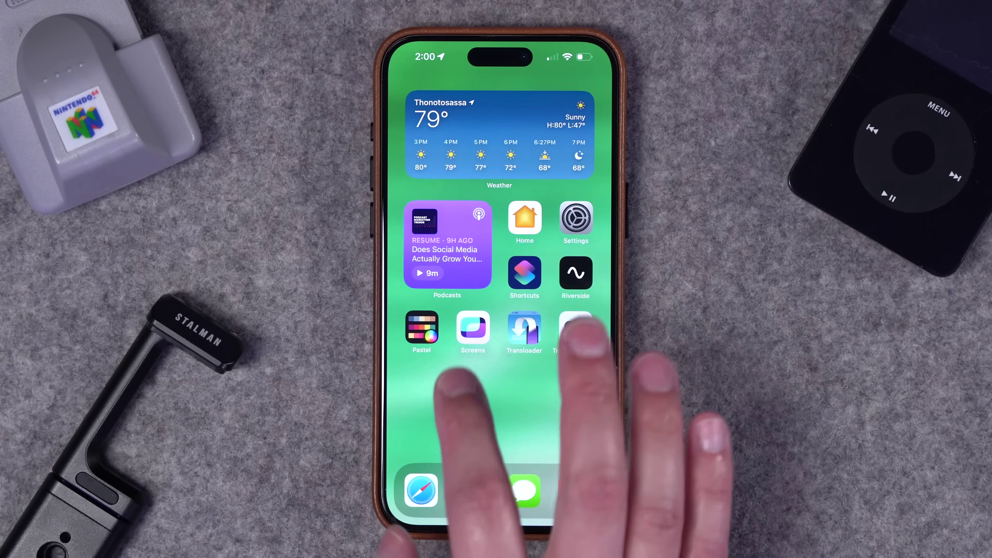
Open Bearded Teacher on the iPhone, then import the screenshot's sage grey and brown colours.
{"action": "left_click", "coordinate": [427, 324]}
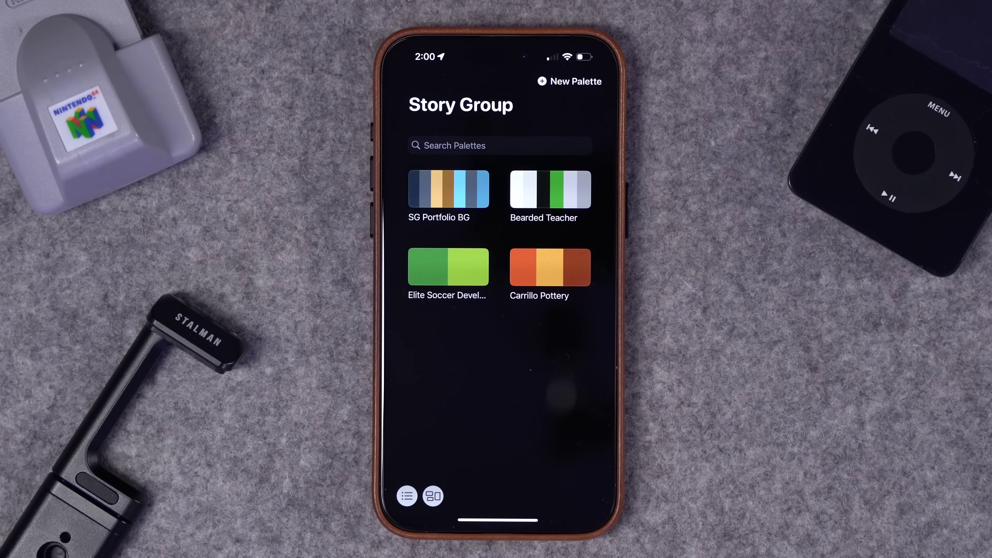
{"action": "left_click", "coordinate": [550, 189]}
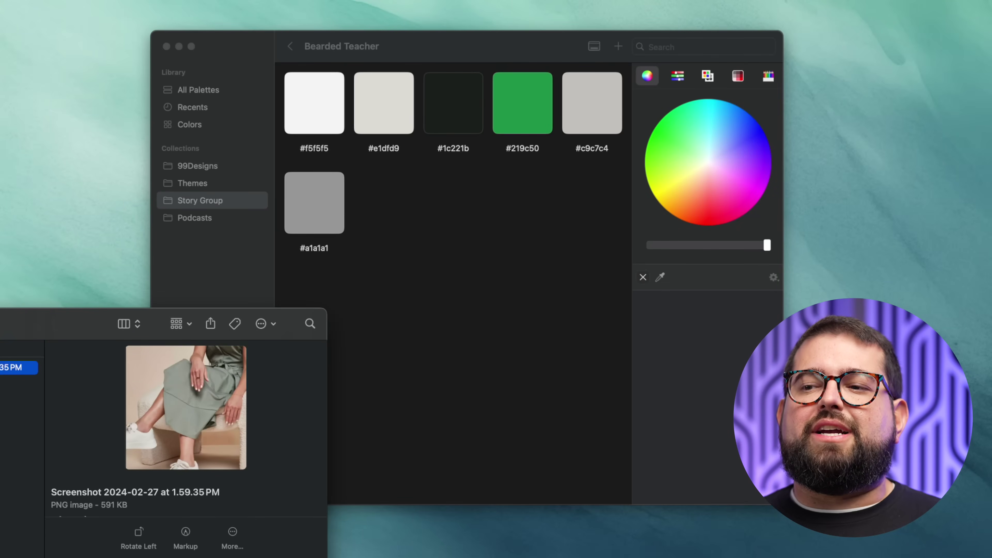
{"action": "left_click_drag", "start_coordinate": [19, 368], "coordinate": [461, 289]}
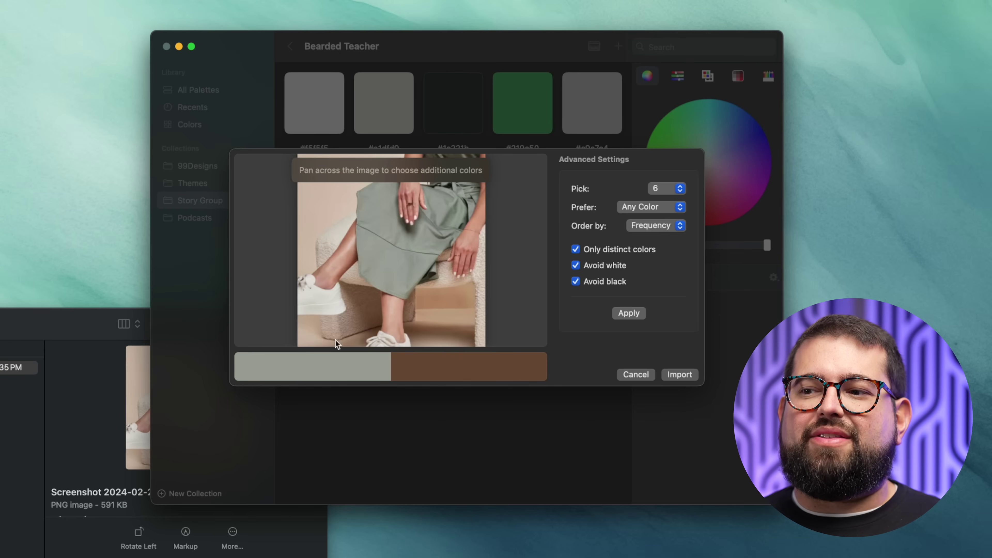
{"action": "left_click", "coordinate": [686, 377]}
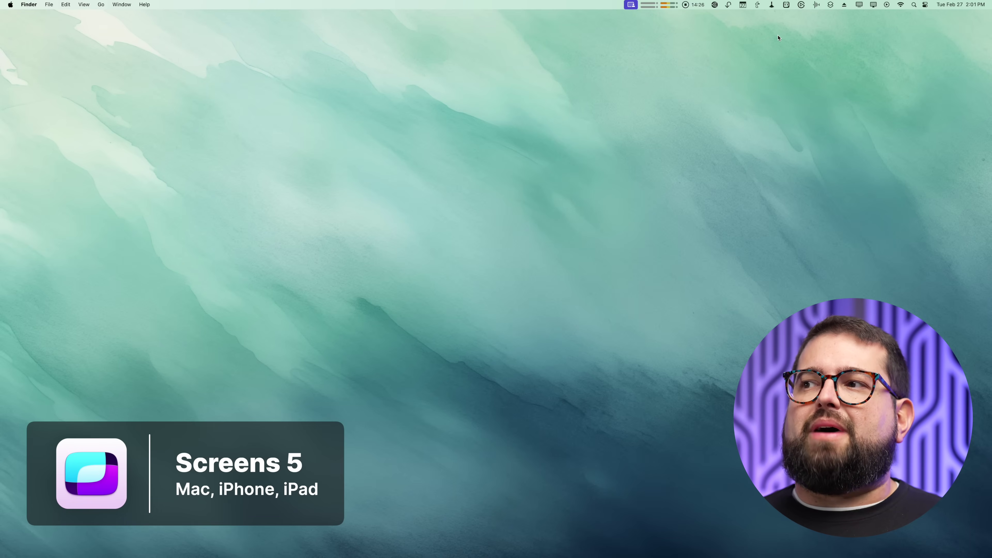
Launch Screens Connect on the Mac via Spotlight search 'screen'.
{"action": "key", "text": "super+space"}
{"action": "type", "text": "screen"}
{"action": "key", "text": "Return"}
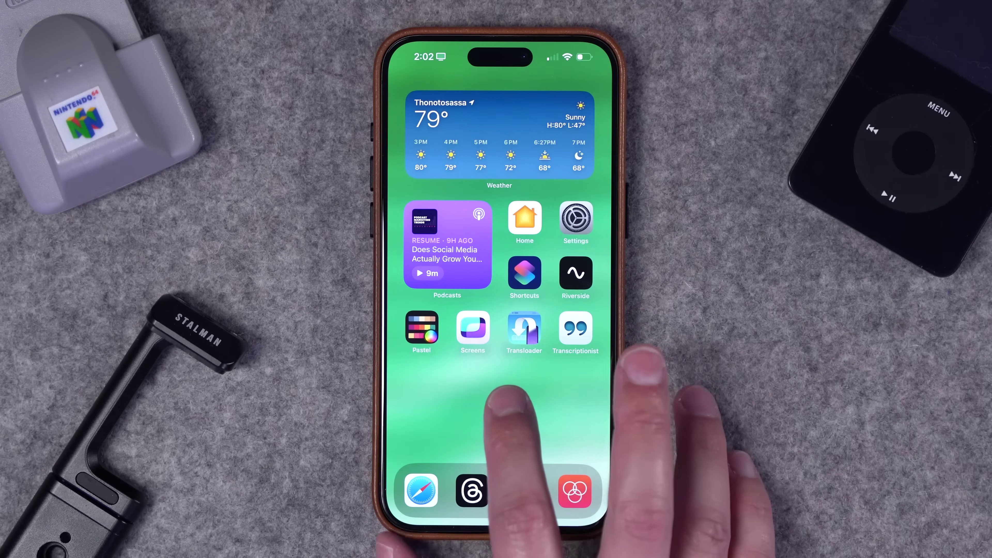
Connect from Screens on the iPhone to the Mac Studio and zoom the remote desktop.
{"action": "left_click", "coordinate": [474, 328]}
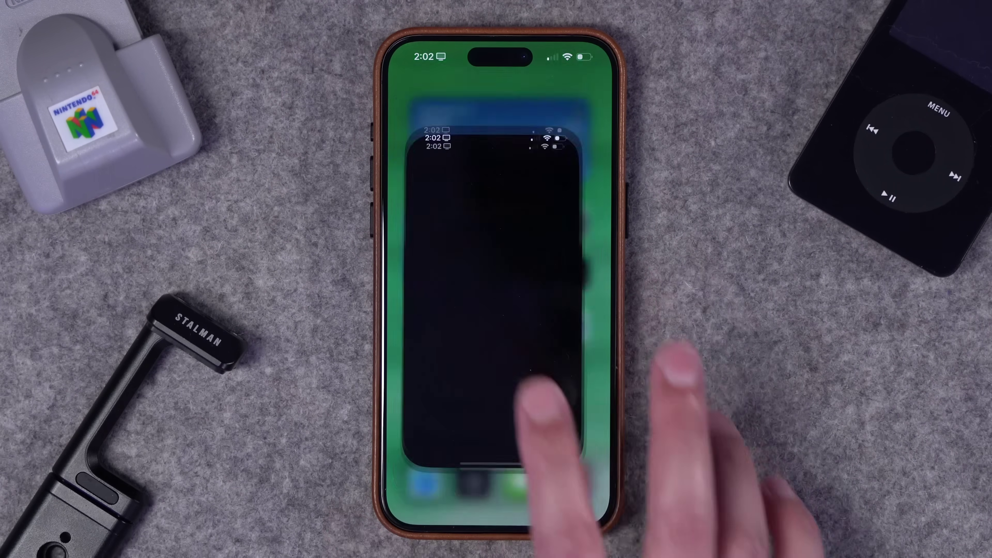
{"action": "left_click", "coordinate": [496, 181]}
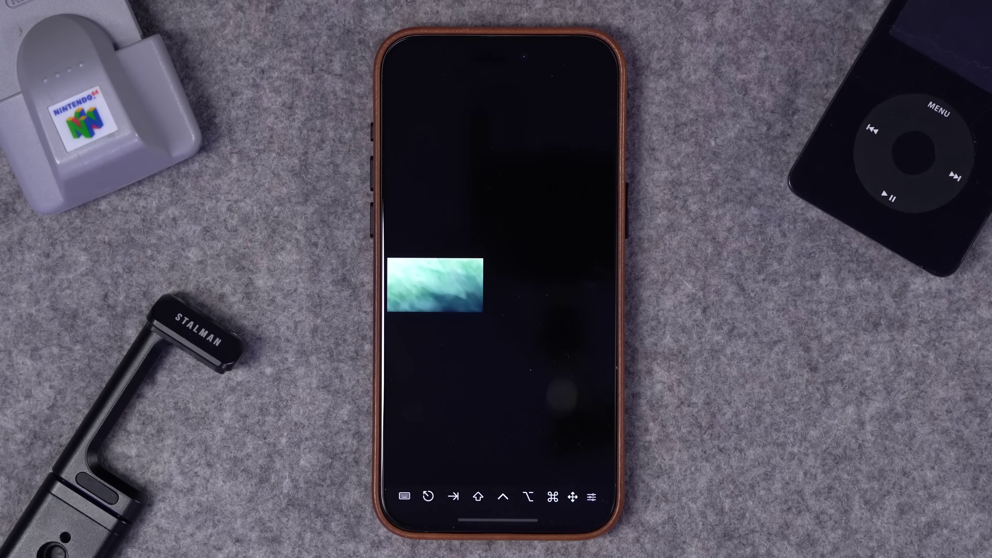
{"action": "scroll", "coordinate": [499, 293], "scroll_direction": "up", "scroll_amount": 5}
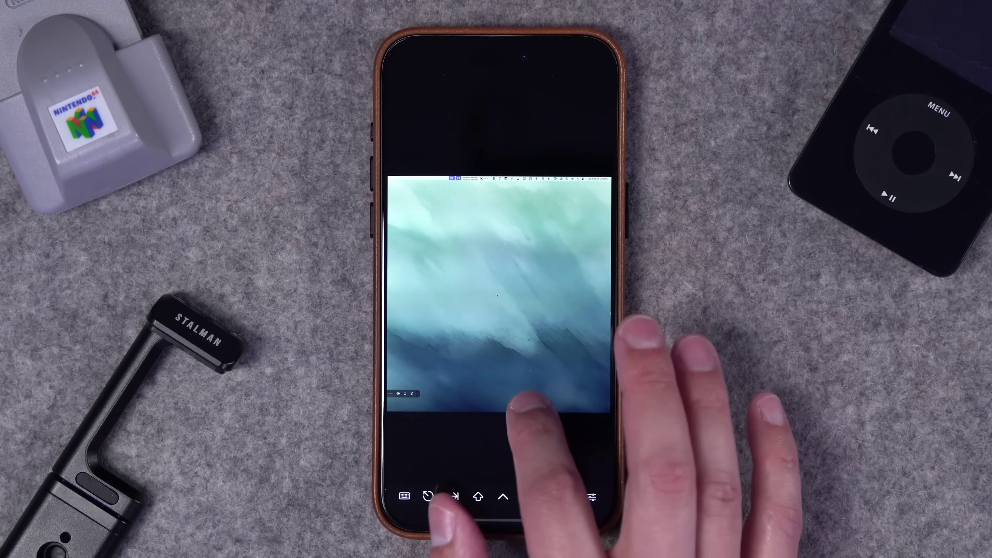
{"action": "scroll", "coordinate": [499, 293], "scroll_direction": "left", "scroll_amount": 5}
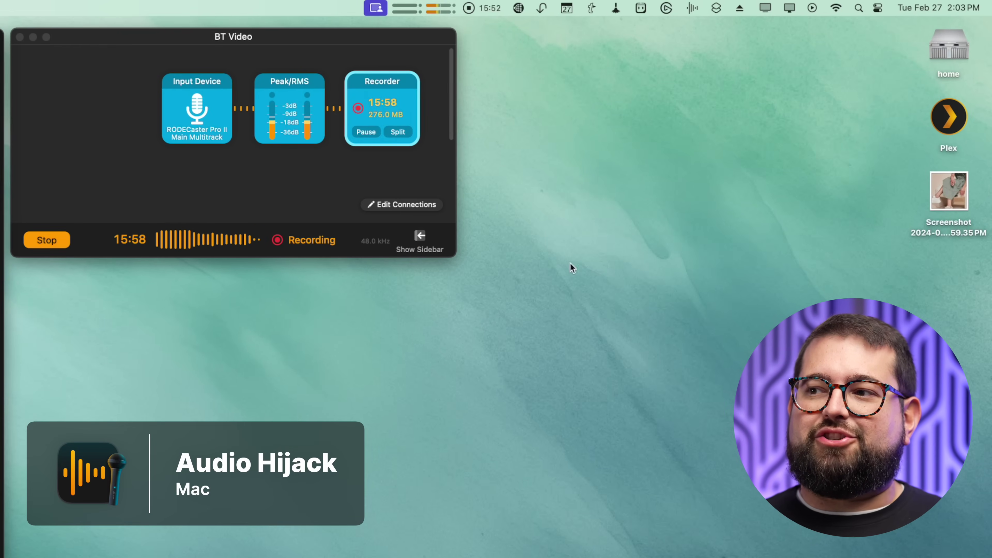
{"action": "left_click_drag", "start_coordinate": [462, 258], "coordinate": [650, 417]}
{"action": "left_click", "coordinate": [615, 402]}
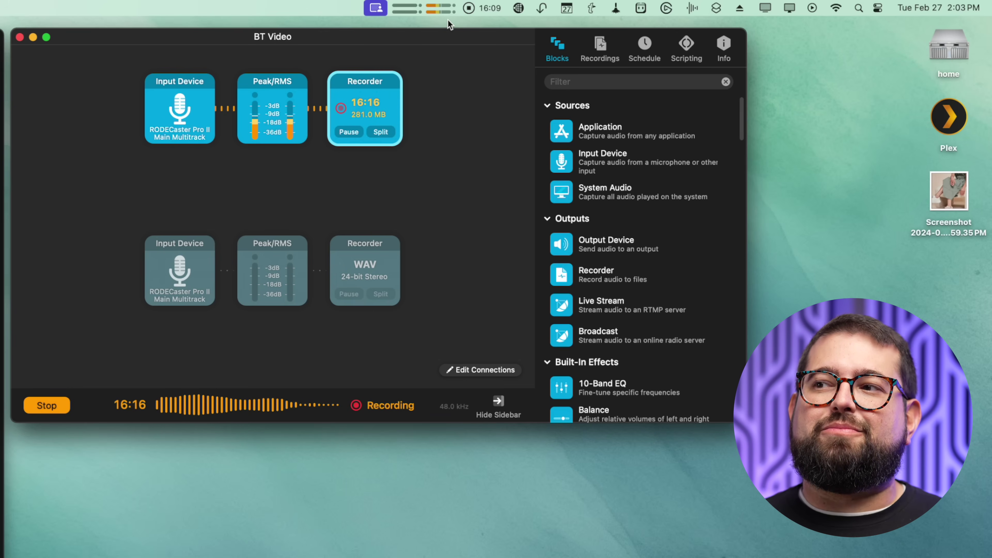
{"action": "key", "text": "super+h"}
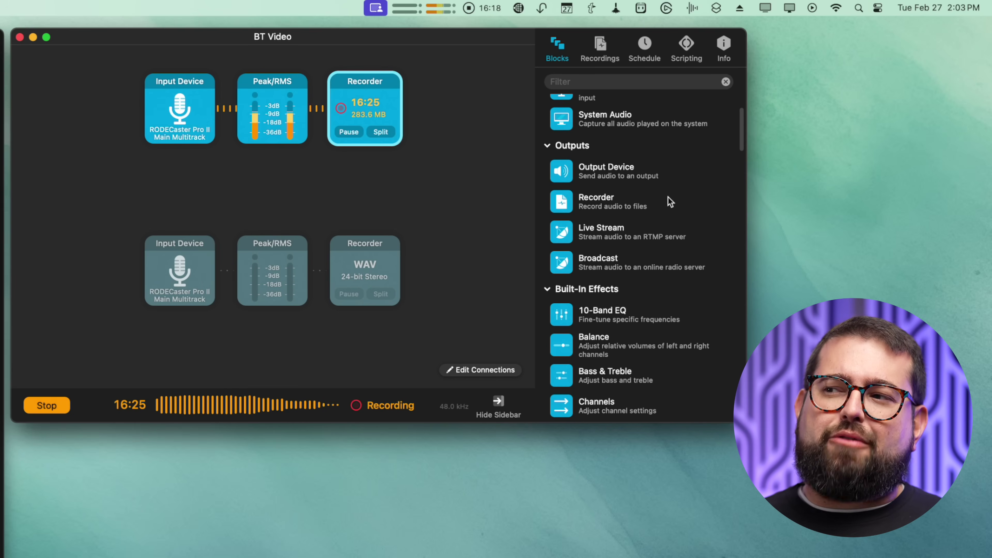
{"action": "scroll", "coordinate": [670, 183], "scroll_direction": "down", "scroll_amount": 2}
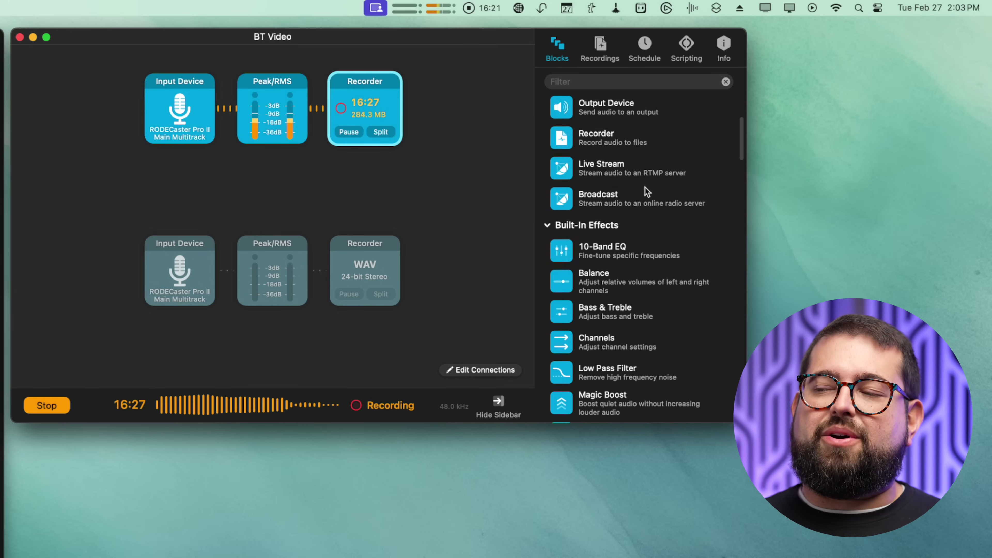
{"action": "scroll", "coordinate": [645, 187], "scroll_direction": "down", "scroll_amount": 3}
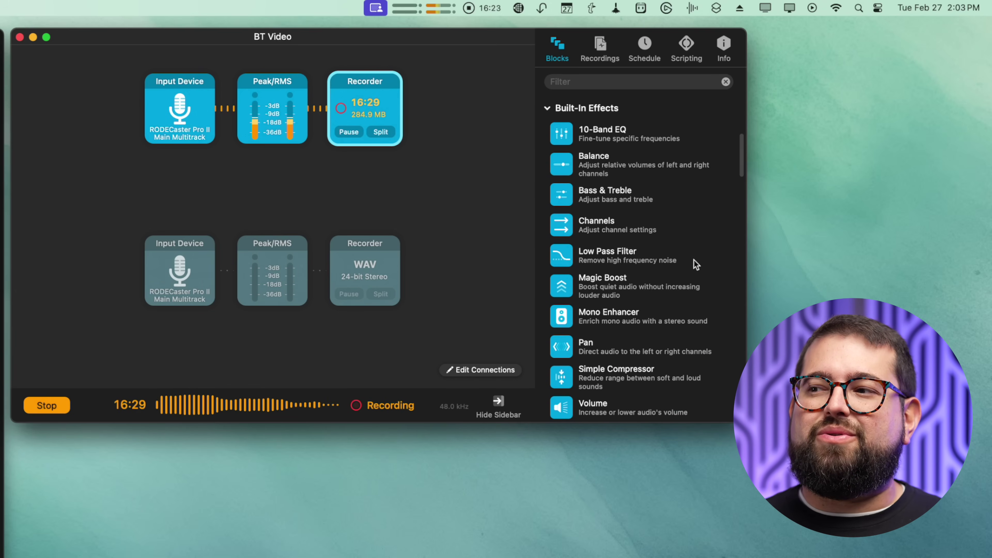
{"action": "scroll", "coordinate": [670, 295], "scroll_direction": "down", "scroll_amount": 4}
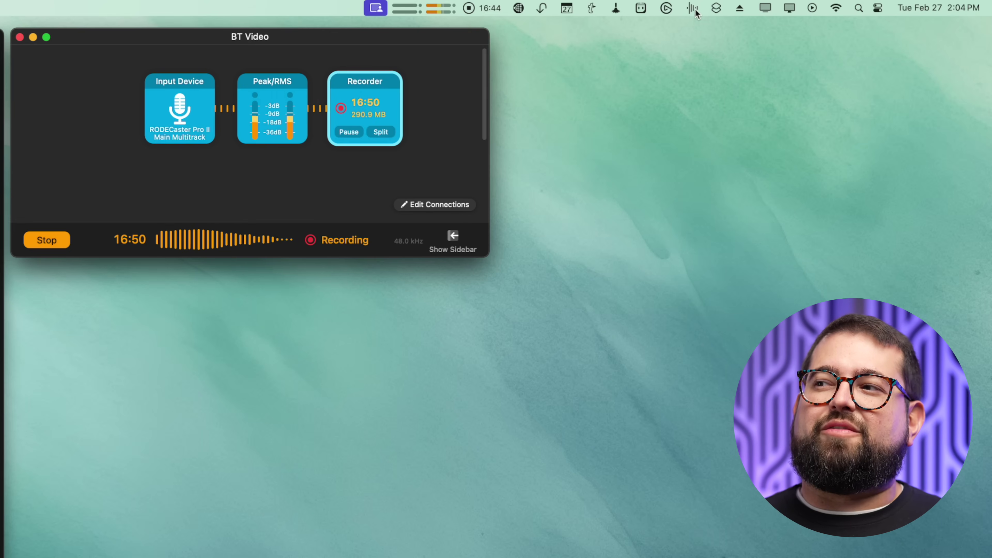
{"action": "left_click", "coordinate": [692, 8]}
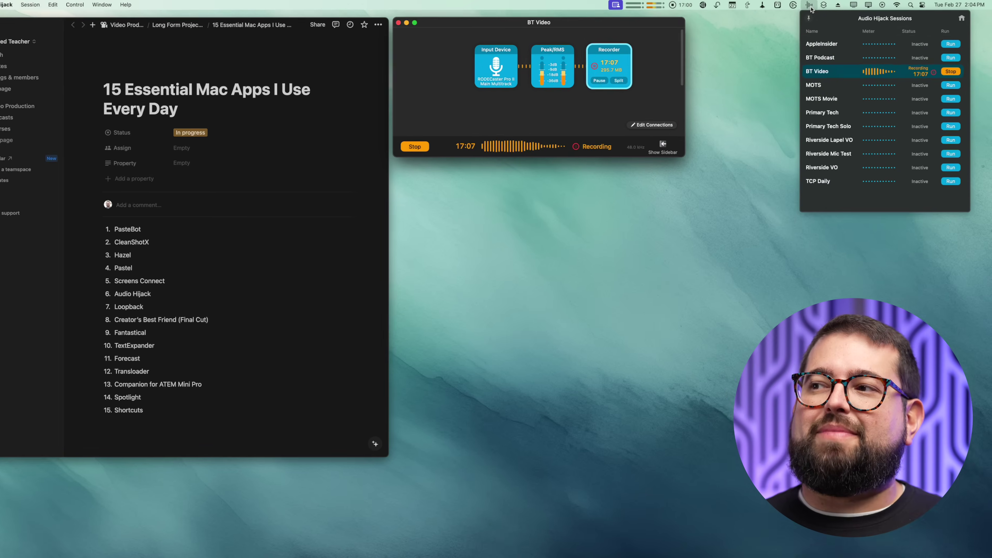
{"action": "left_click", "coordinate": [691, 9]}
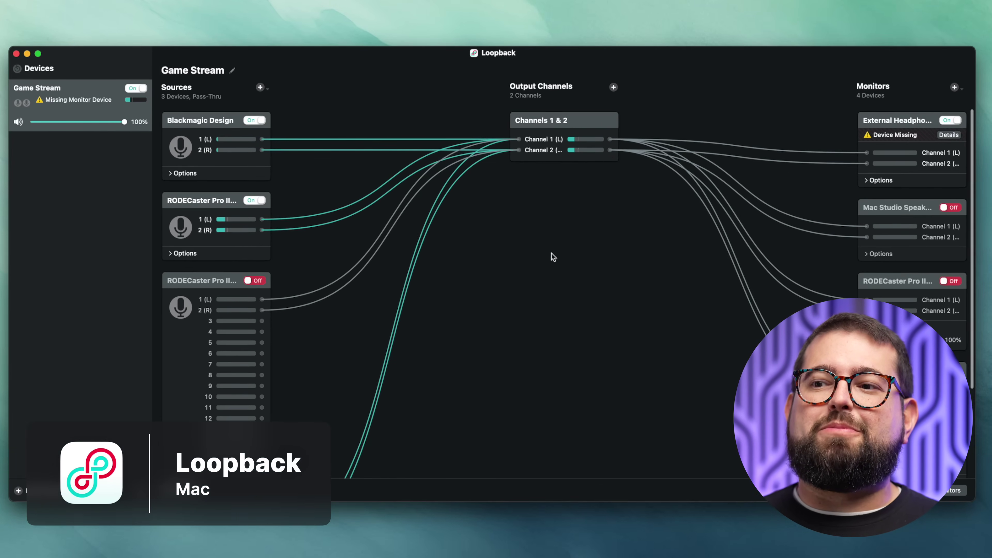
Scroll through Loopback's Game Stream device and dismiss a source's application list.
{"action": "scroll", "coordinate": [569, 262], "scroll_direction": "down", "scroll_amount": 5}
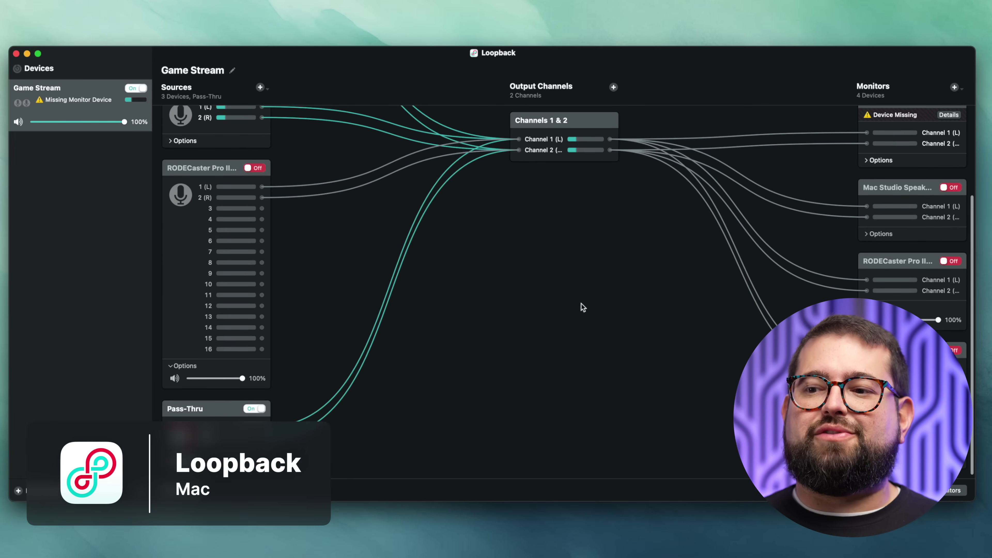
{"action": "scroll", "coordinate": [555, 288], "scroll_direction": "up", "scroll_amount": 3}
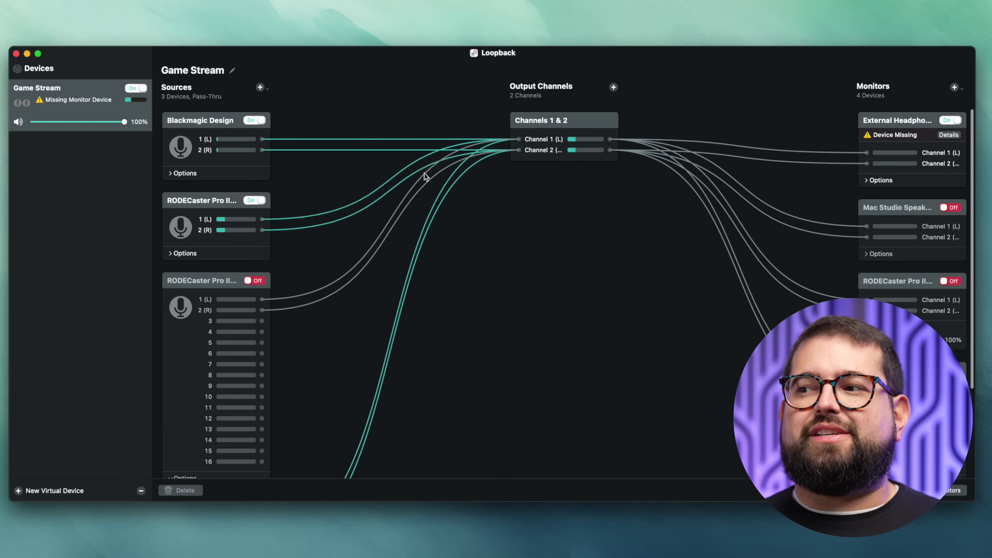
{"action": "scroll", "coordinate": [592, 133], "scroll_direction": "down", "scroll_amount": 1}
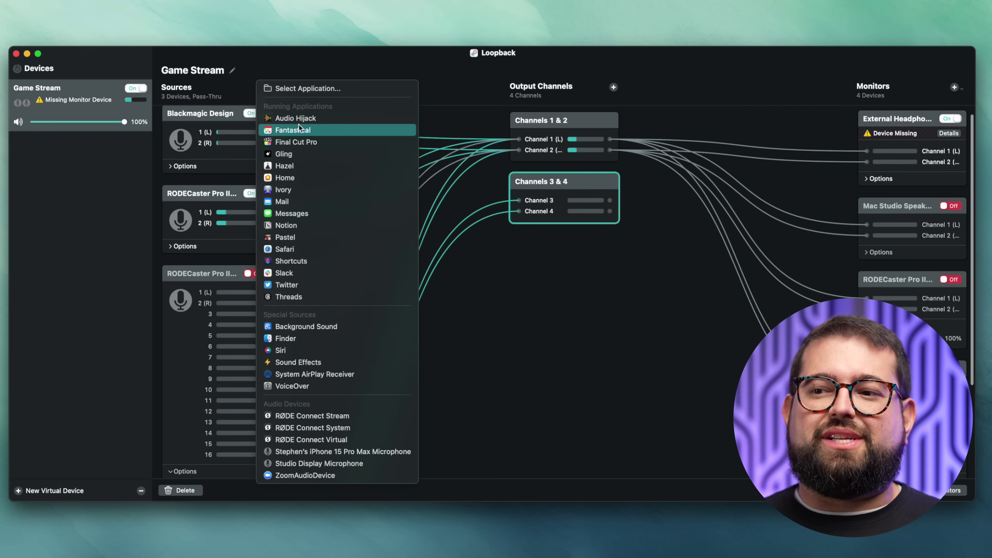
{"action": "left_click", "coordinate": [574, 370]}
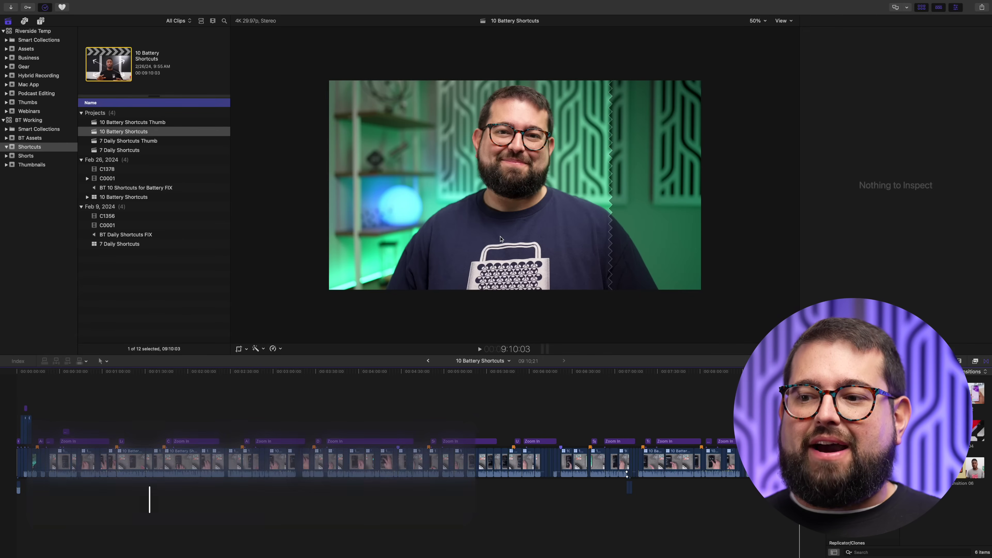
Make the Super Low Power Mode marker a chapter marker.
{"action": "left_click", "coordinate": [428, 405]}
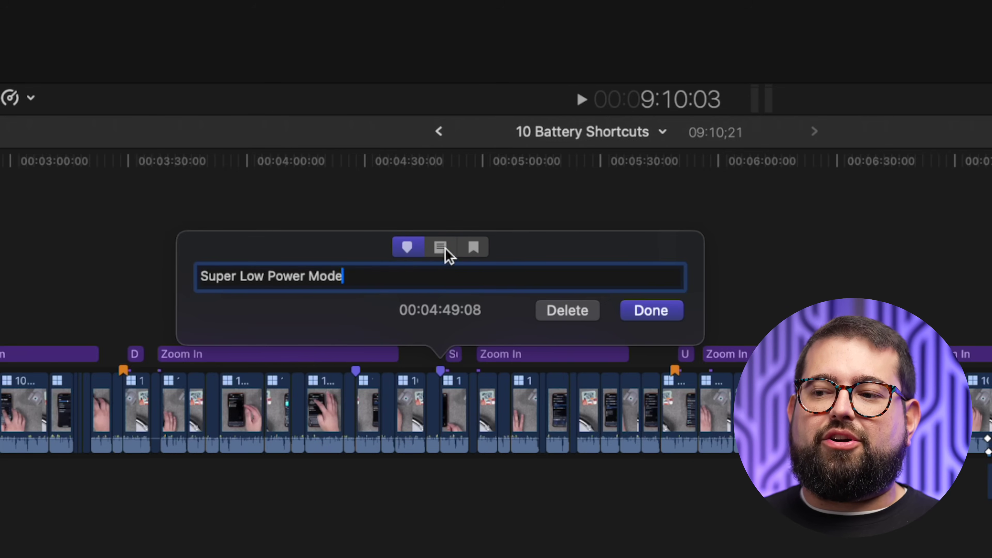
{"action": "left_click", "coordinate": [475, 250]}
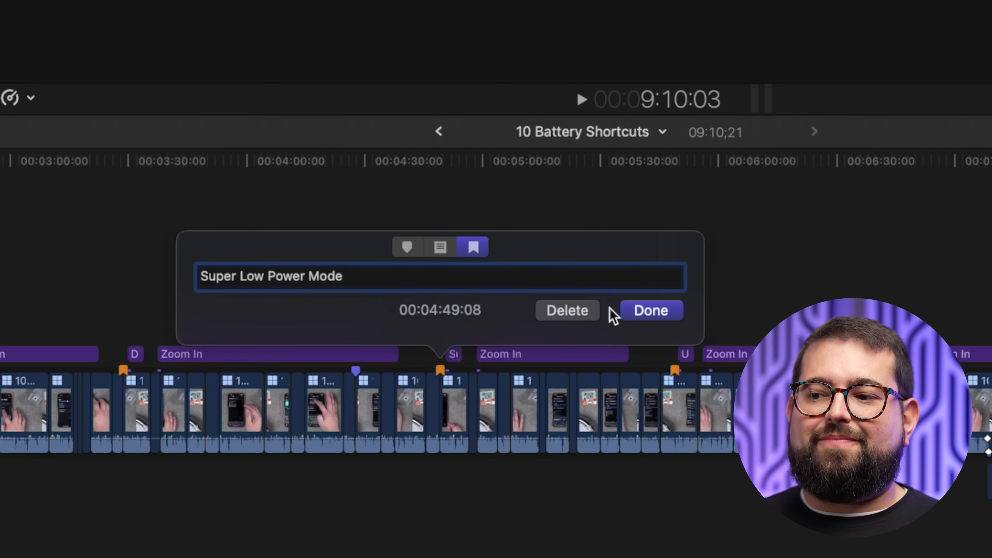
{"action": "left_click", "coordinate": [640, 313]}
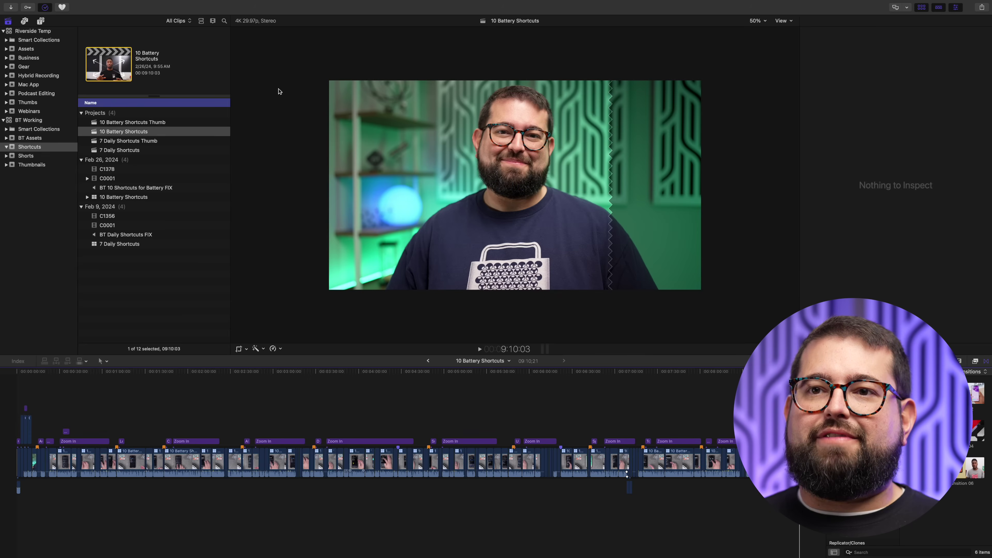
Export the 10 Battery Shortcuts project as XML to Downloads.
{"action": "left_click", "coordinate": [64, 4]}
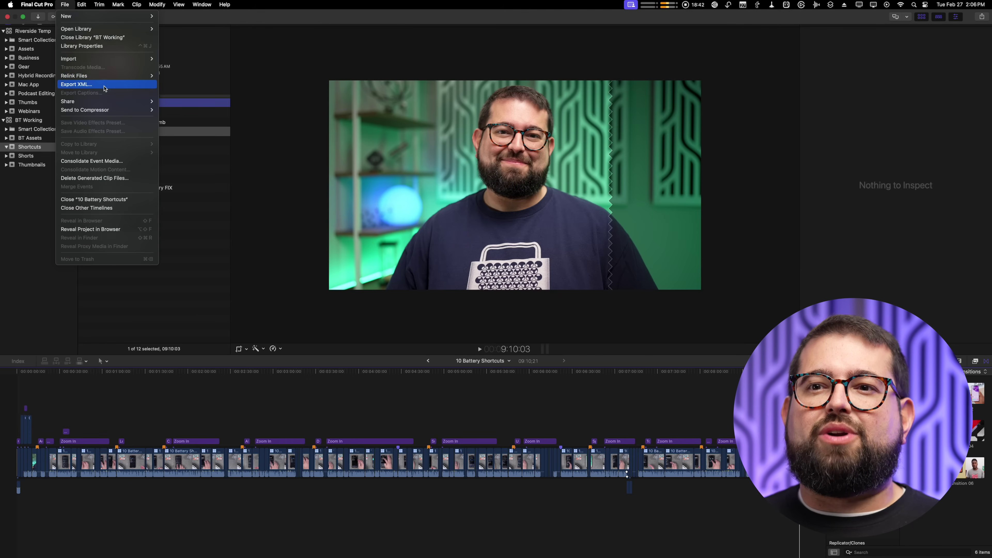
{"action": "left_click", "coordinate": [420, 207]}
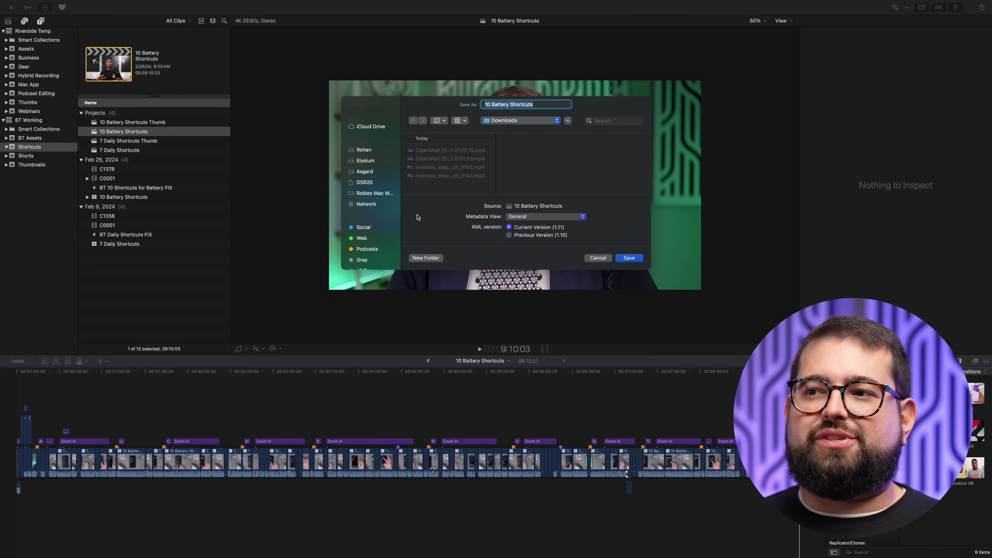
{"action": "key", "text": "Return"}
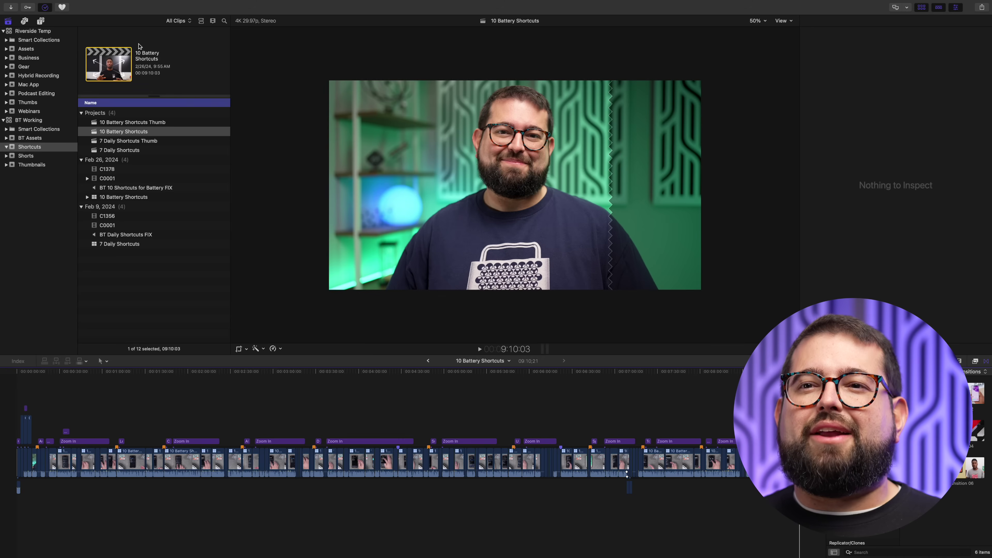
{"action": "left_click", "coordinate": [62, 7]}
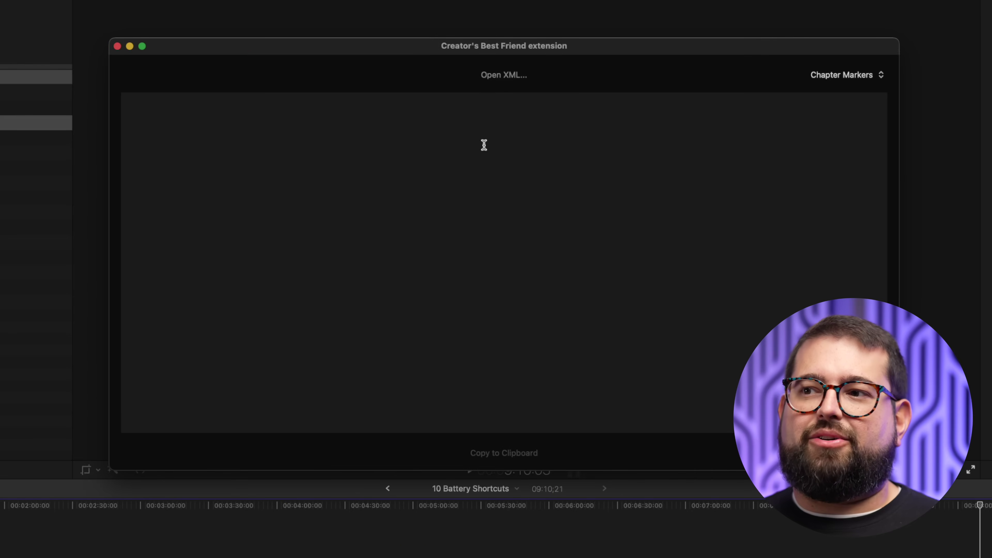
Load the 10 Battery Shortcuts XML export and copy its chapter list to the clipboard.
{"action": "left_click", "coordinate": [494, 75]}
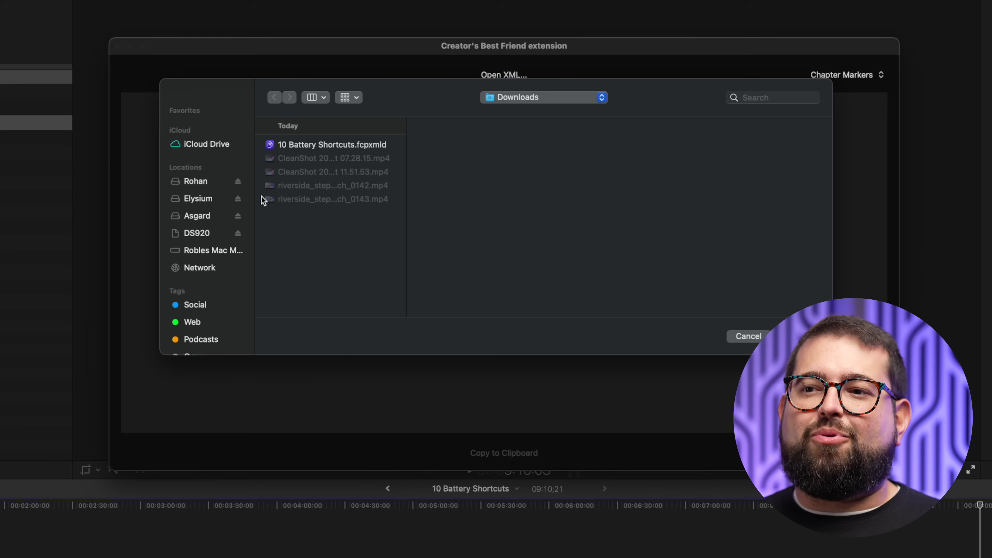
{"action": "double_click", "coordinate": [291, 150]}
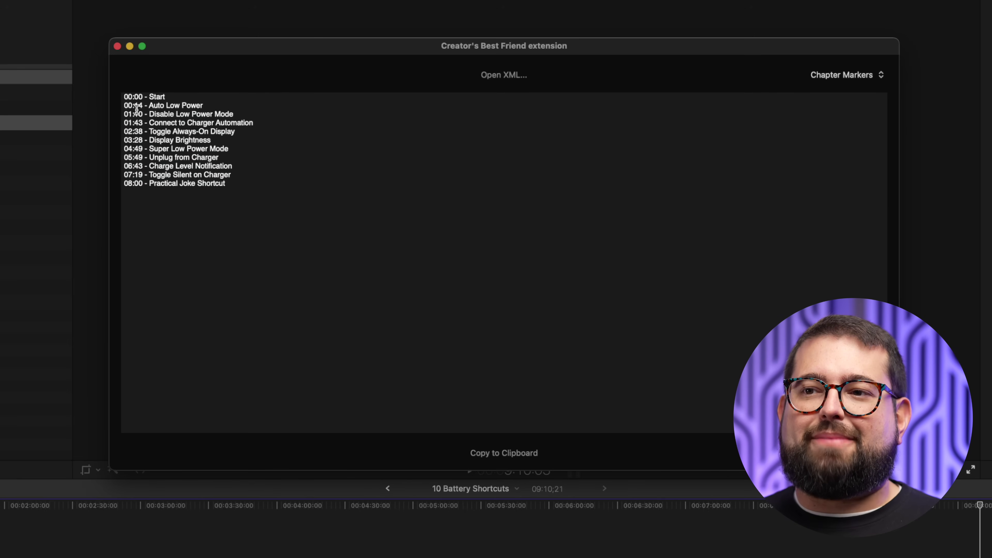
{"action": "left_click", "coordinate": [513, 455]}
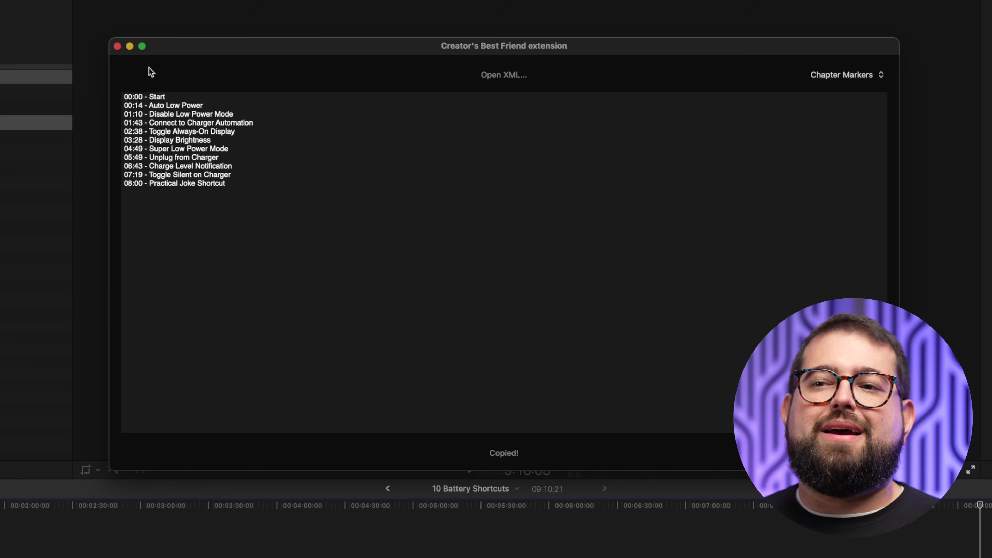
{"action": "left_click", "coordinate": [118, 46]}
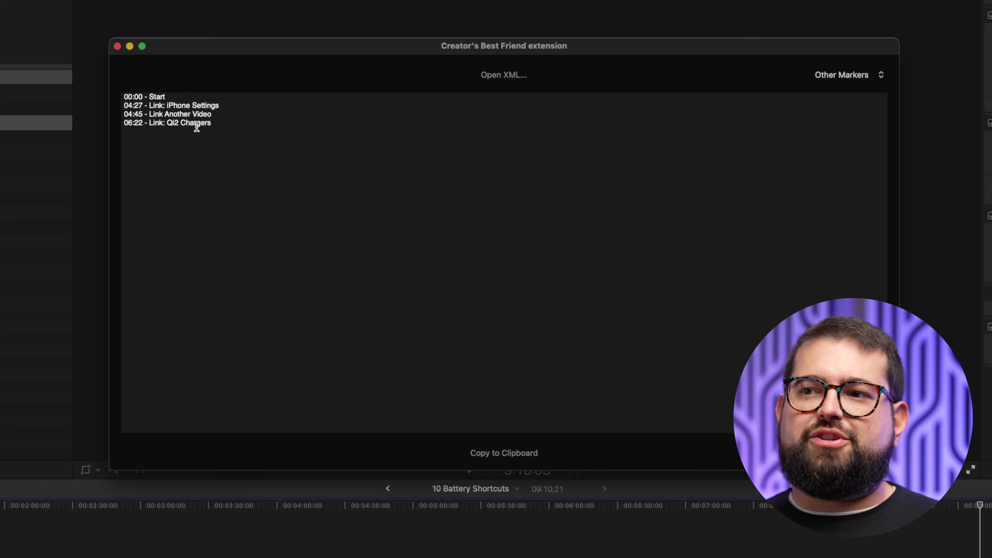
Switch the marker list from chapter markers to the four link markers.
{"action": "left_click", "coordinate": [829, 76]}
{"action": "left_click", "coordinate": [830, 63]}
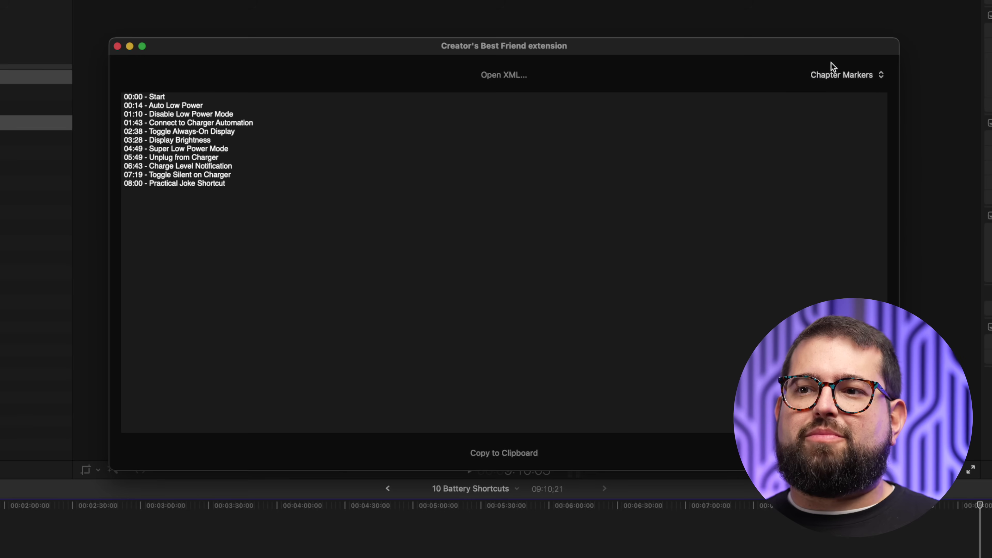
{"action": "left_click", "coordinate": [847, 75]}
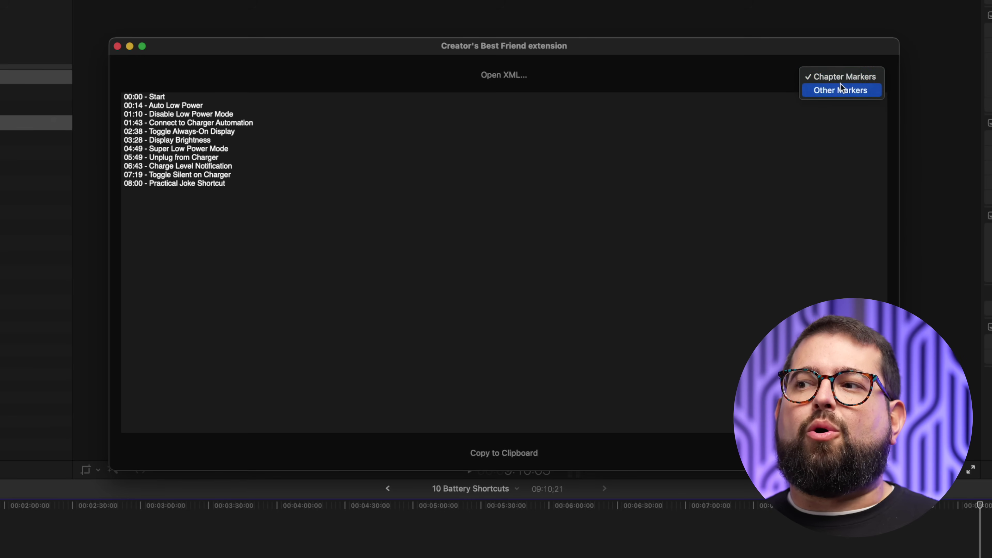
{"action": "left_click", "coordinate": [840, 90]}
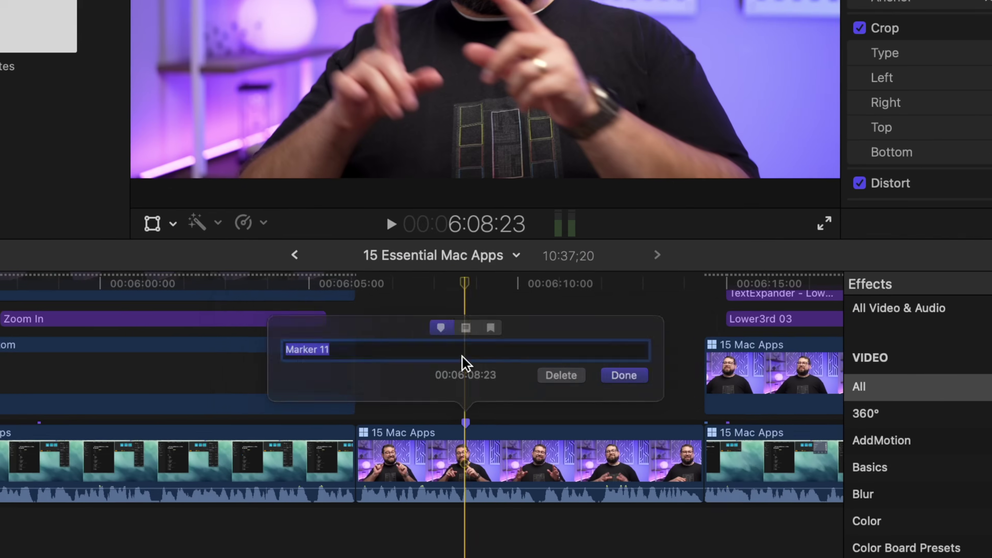
Name the marker at 6:08:23 'Link: Fantastical Video'.
{"action": "type", "text": "Link: Fantas"}
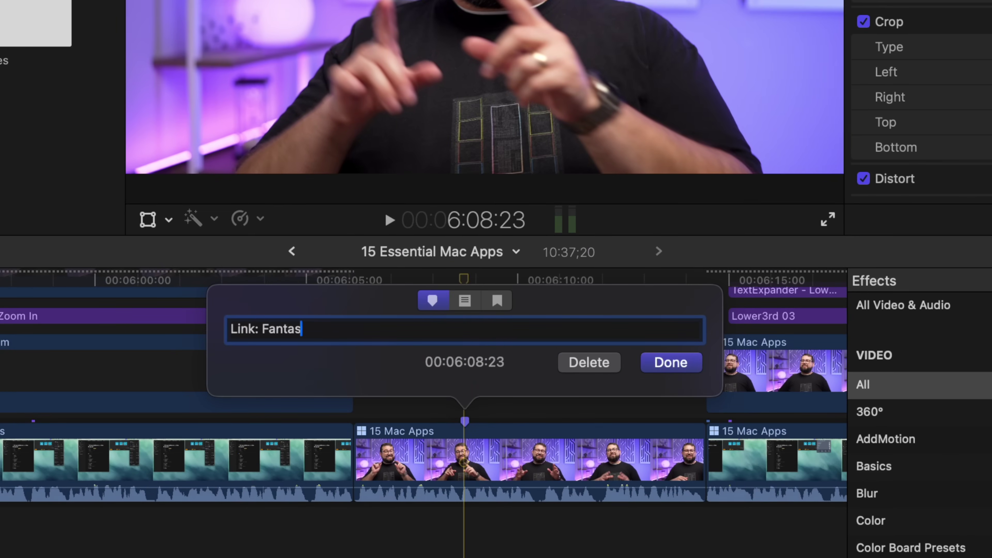
{"action": "type", "text": "tical Video"}
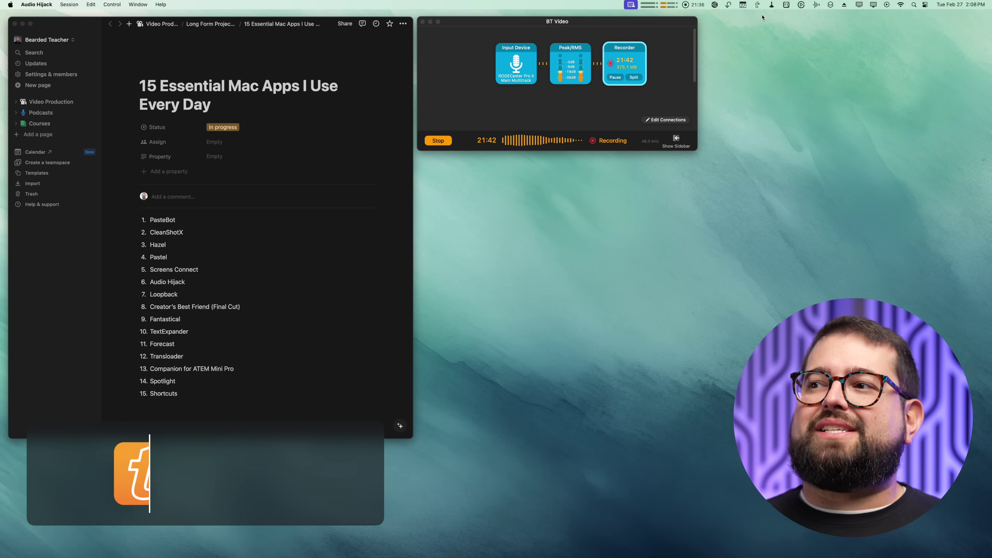
Copy the 'Video transcript' text, then delete it from the TextEdit note.
{"action": "left_click", "coordinate": [757, 5]}
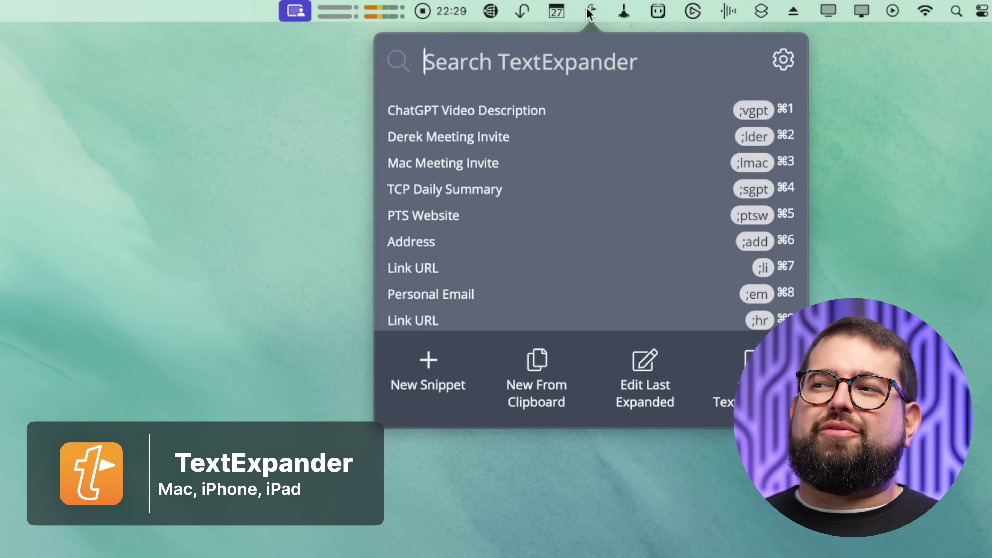
{"action": "key", "text": "super+c"}
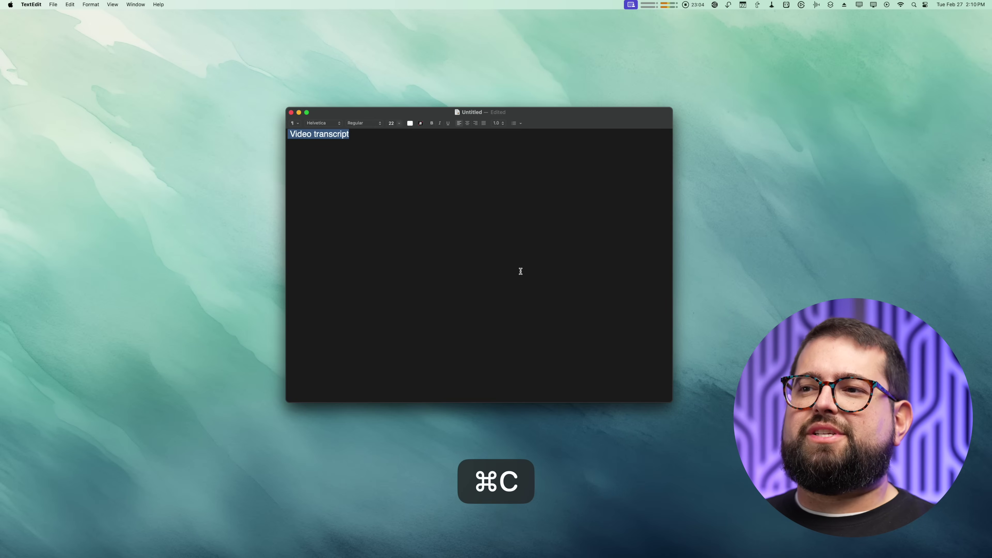
{"action": "left_click_drag", "start_coordinate": [560, 111], "coordinate": [591, 116]}
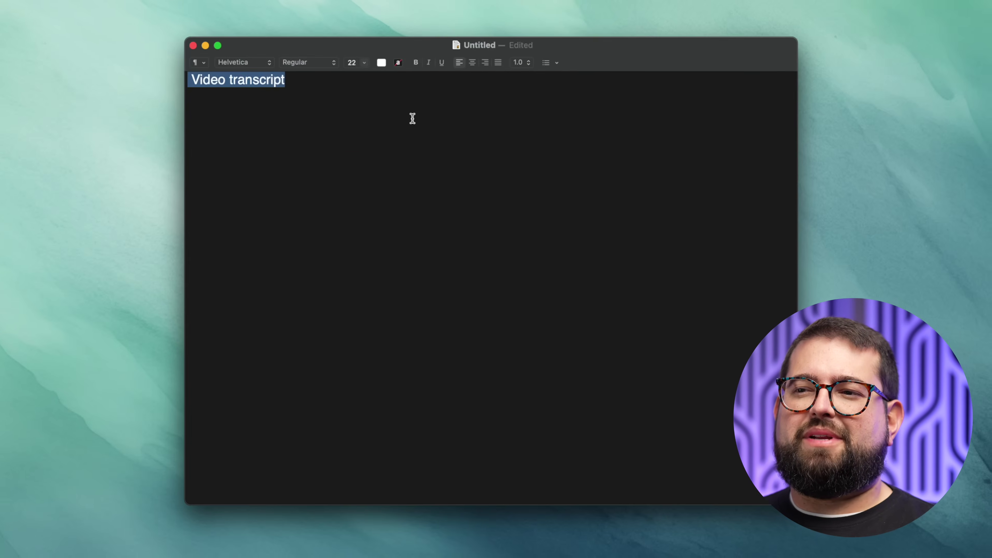
{"action": "left_click", "coordinate": [368, 111]}
{"action": "left_click_drag", "start_coordinate": [318, 79], "coordinate": [168, 76]}
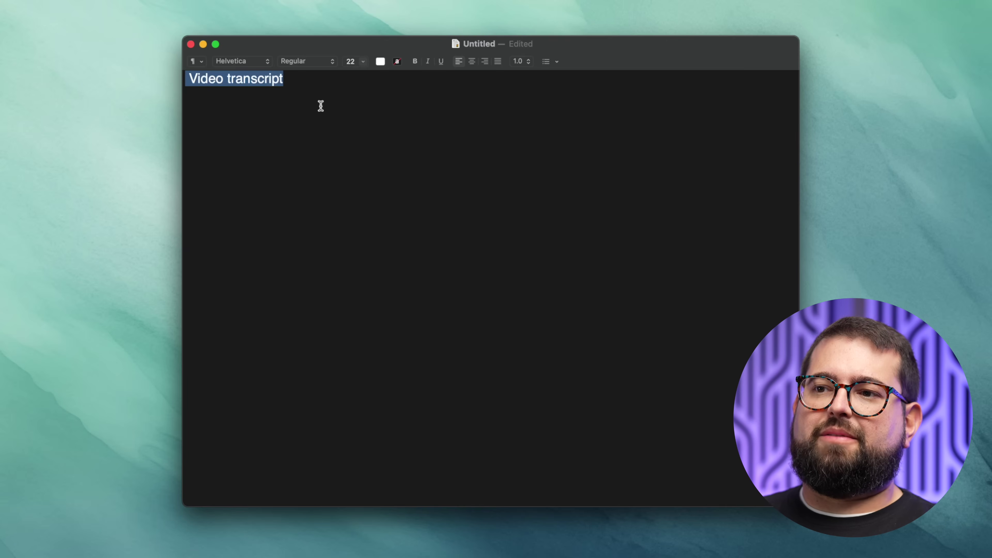
{"action": "key", "text": "BackSpace"}
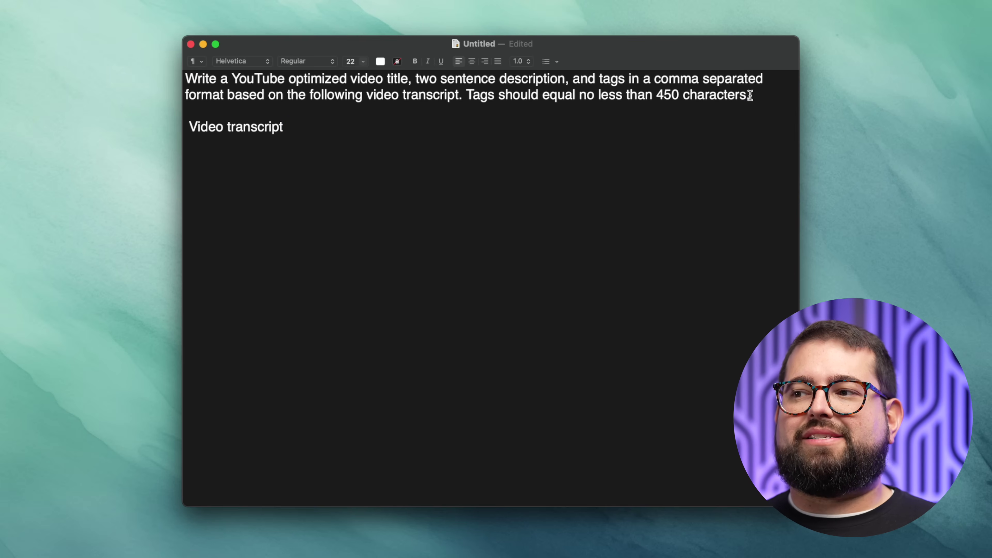
Highlight the expanded YouTube title-and-tags prompt and the pasted transcript beneath it.
{"action": "left_click_drag", "start_coordinate": [750, 95], "coordinate": [153, 76]}
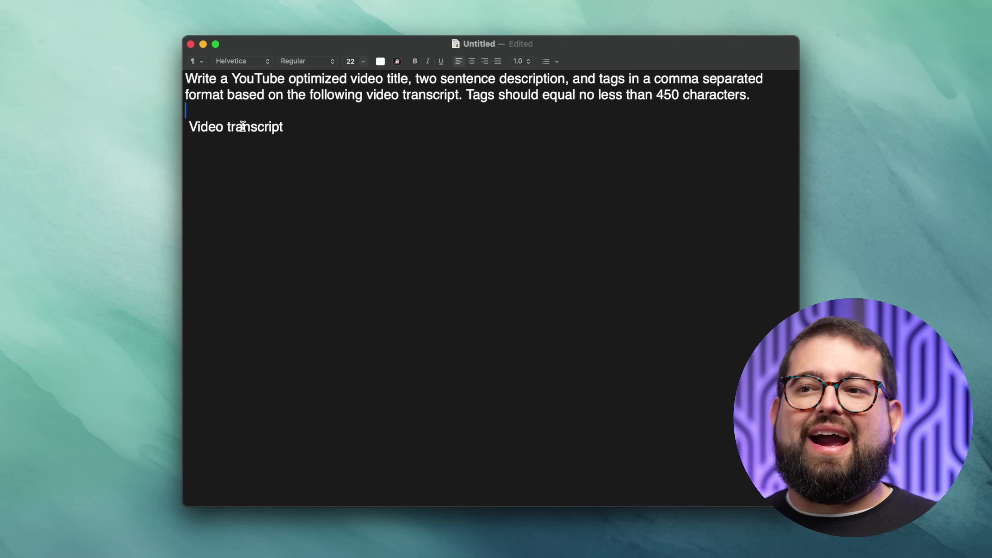
{"action": "left_click_drag", "start_coordinate": [300, 129], "coordinate": [205, 128]}
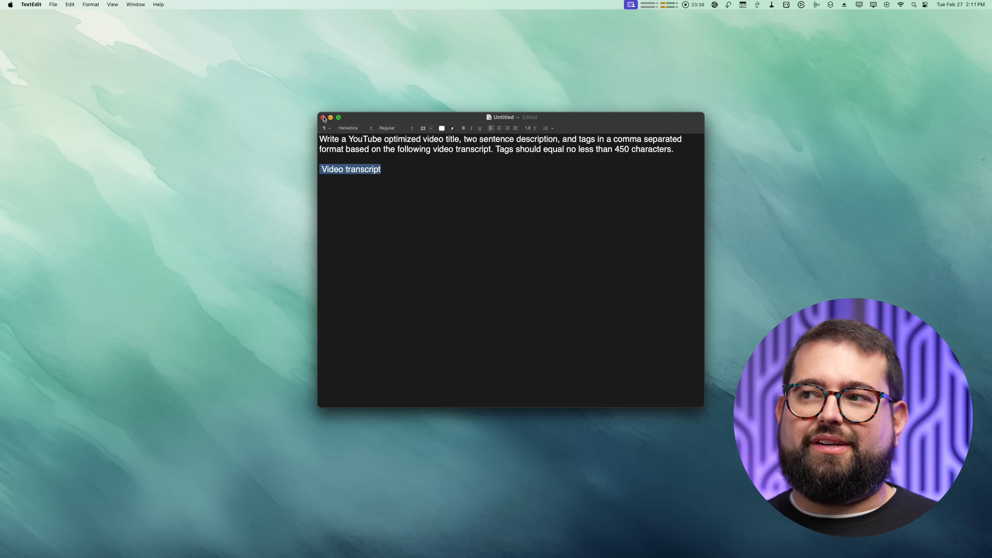
{"action": "key", "text": "super+space"}
Launch Forecast from Spotlight and centre its window on screen.
{"action": "type", "text": "germ"}
{"action": "key", "text": "Return"}
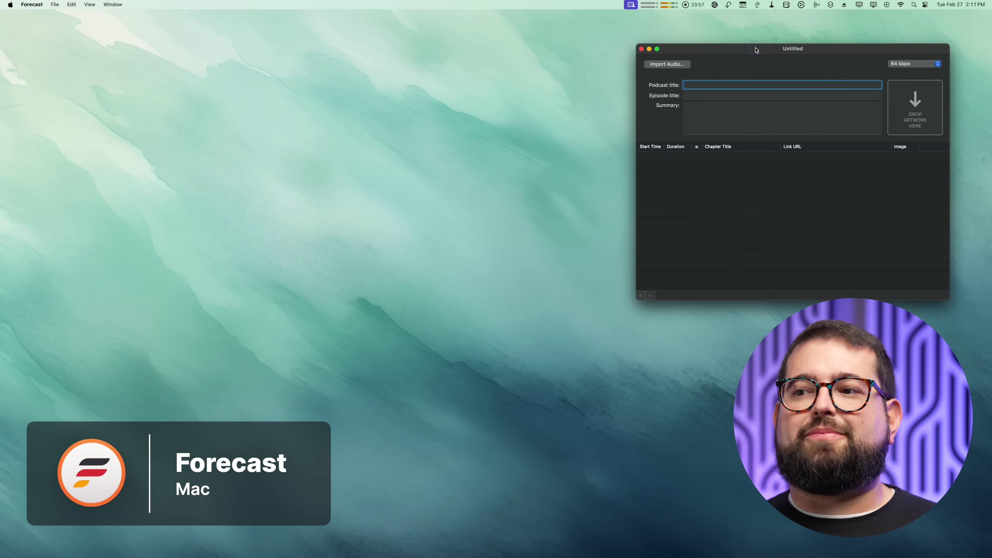
{"action": "left_click_drag", "start_coordinate": [755, 51], "coordinate": [463, 126]}
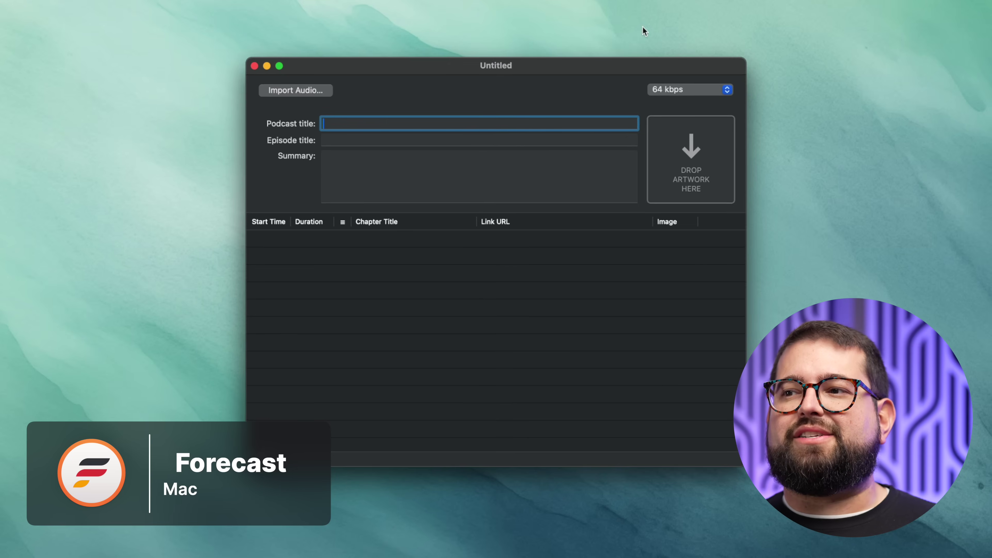
{"action": "left_click_drag", "start_coordinate": [556, 66], "coordinate": [565, 70]}
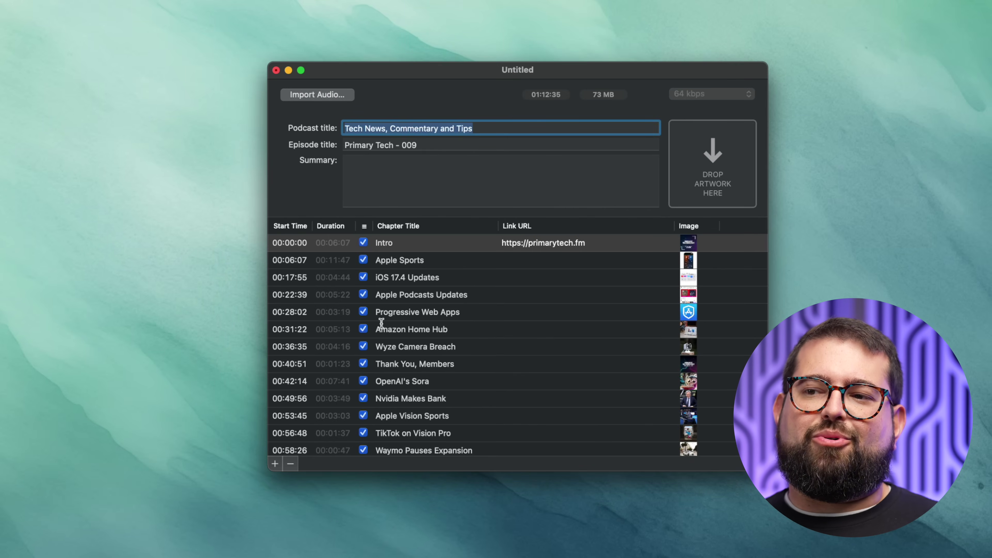
{"action": "scroll", "coordinate": [543, 259], "scroll_direction": "down", "scroll_amount": 3}
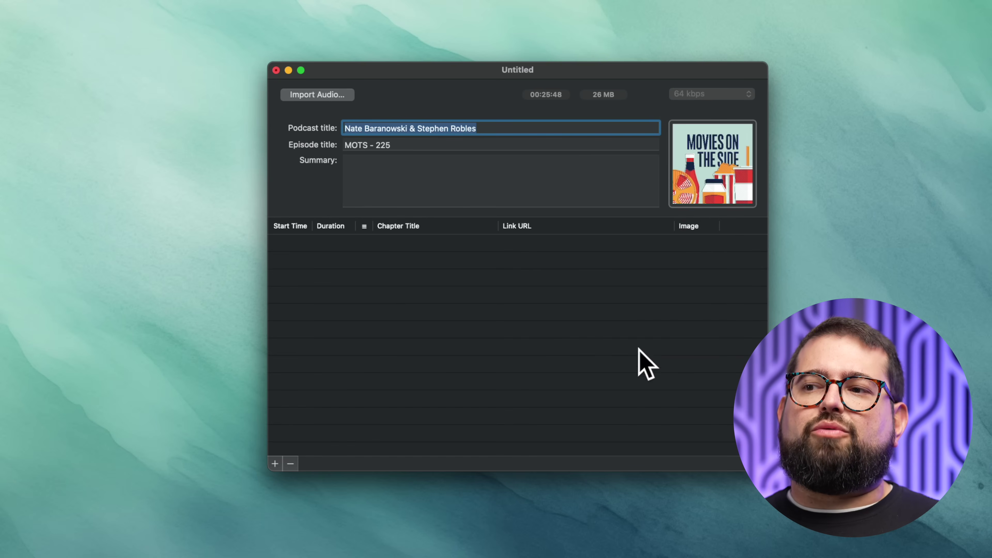
Add a new 00:00:00 chapter to the MOTS - 225 episode with a title and image.
{"action": "left_click", "coordinate": [276, 464]}
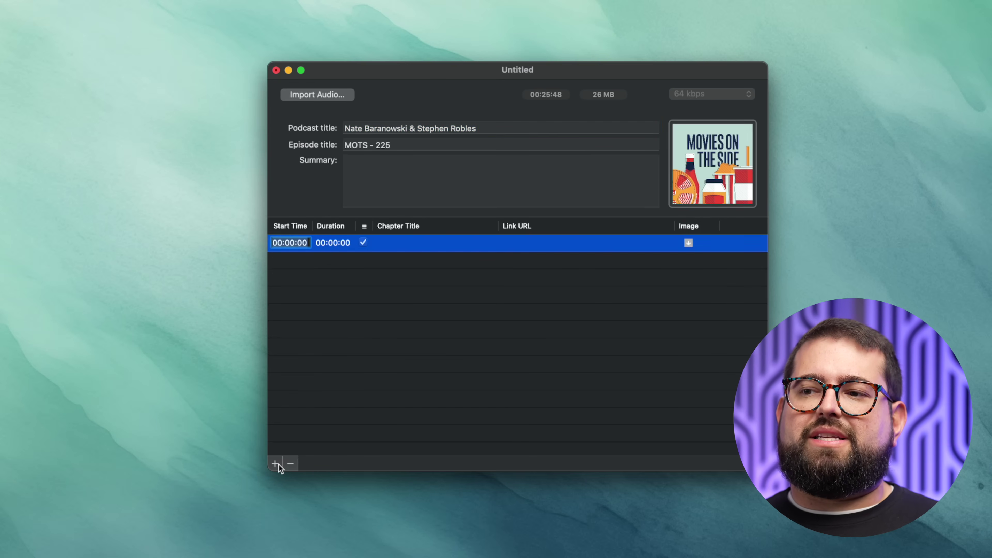
{"action": "left_click", "coordinate": [425, 245]}
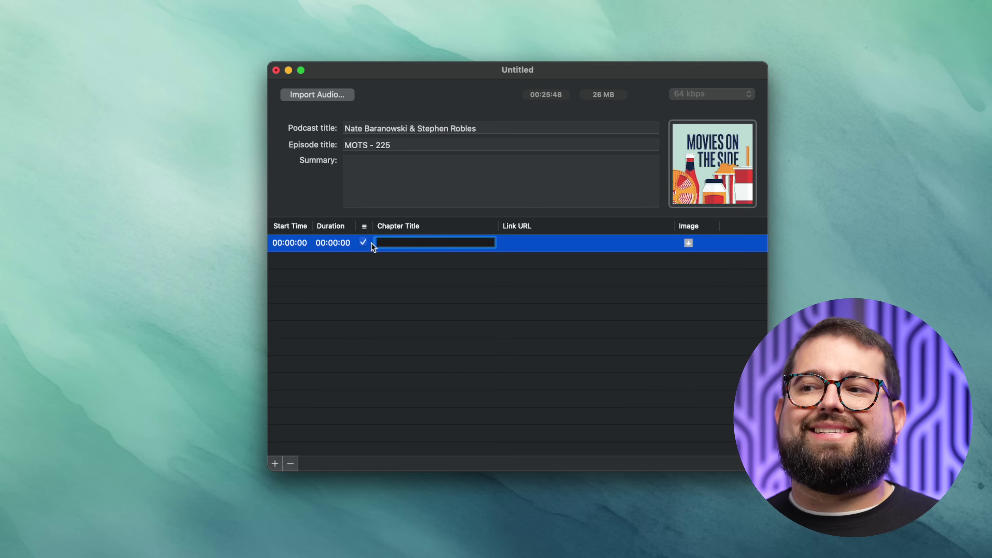
{"action": "left_click", "coordinate": [688, 245]}
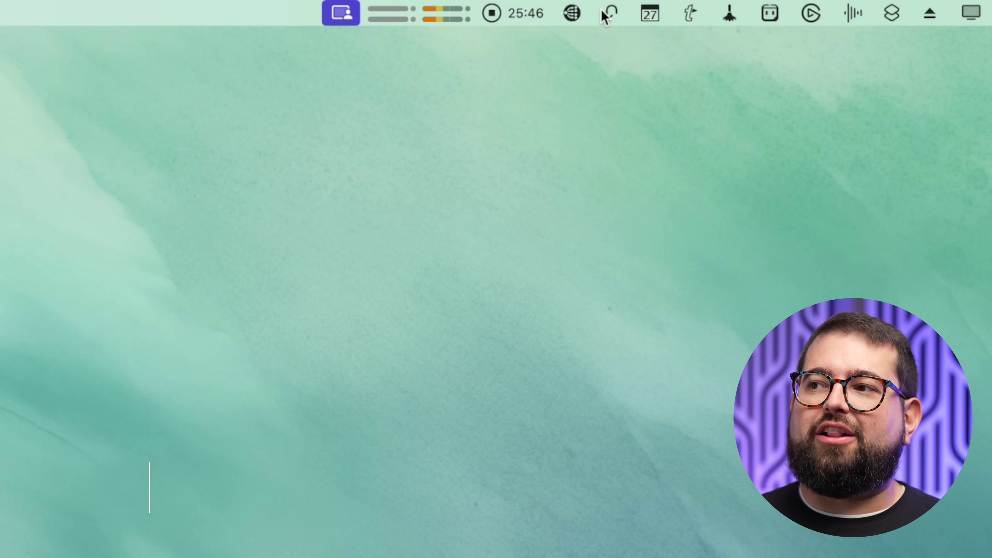
{"action": "left_click", "coordinate": [728, 4]}
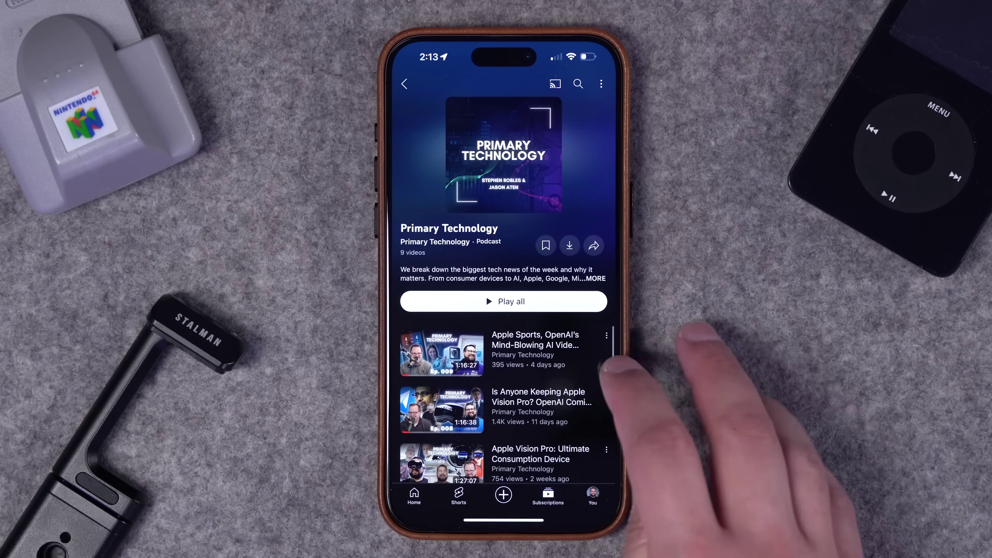
Share the first Primary Technology video's link to Transloader, sending it to the Mac Studio.
{"action": "left_click", "coordinate": [607, 336]}
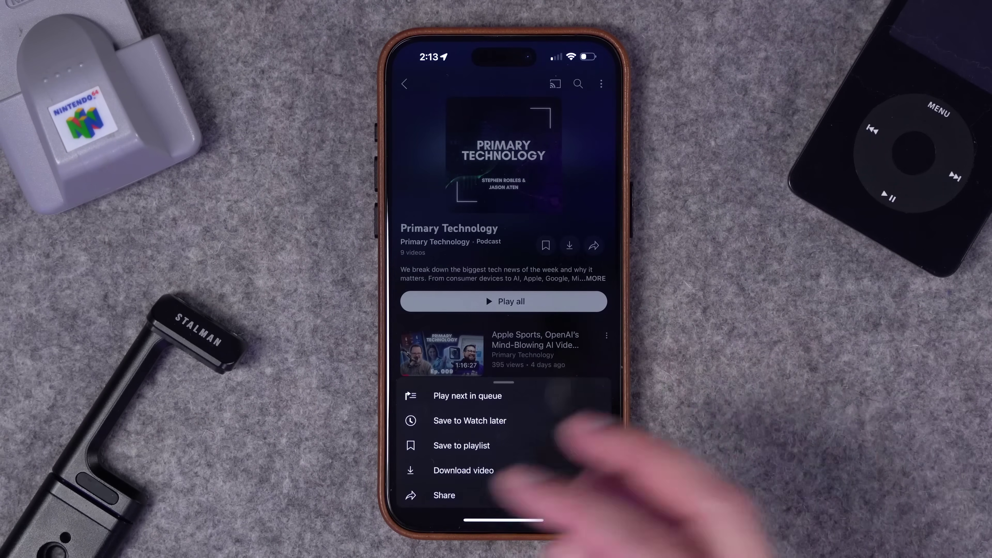
{"action": "left_click", "coordinate": [578, 494]}
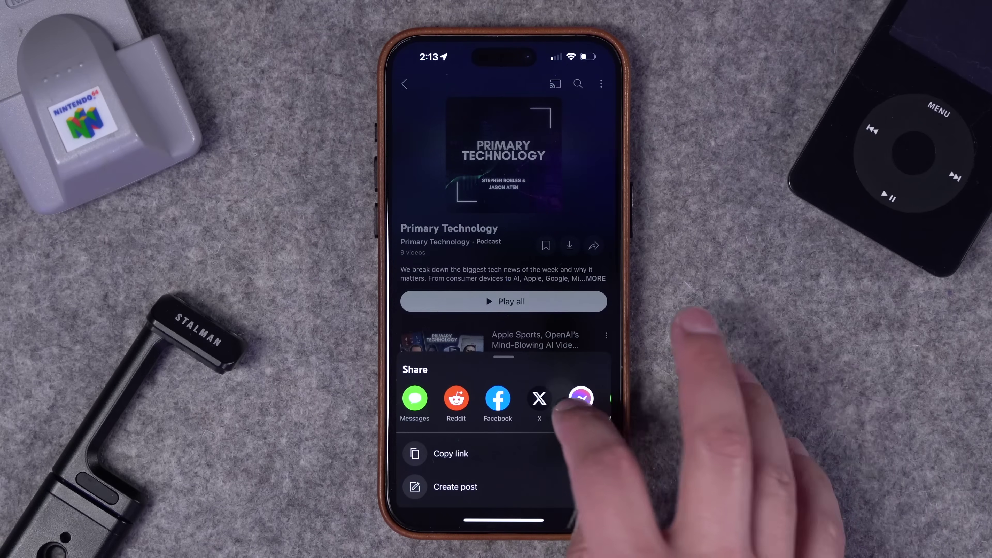
{"action": "left_click_drag", "start_coordinate": [587, 402], "coordinate": [601, 494]}
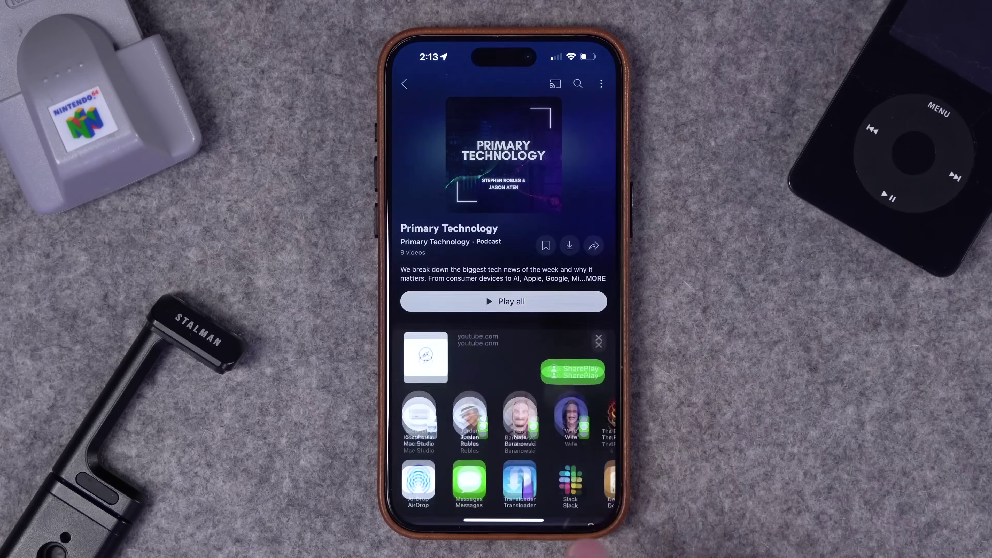
{"action": "left_click", "coordinate": [520, 428]}
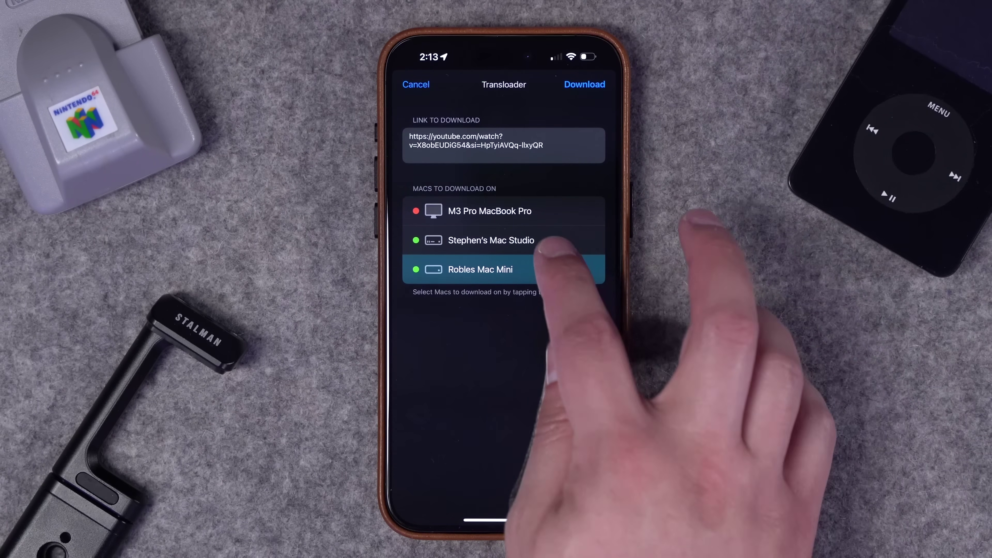
{"action": "left_click", "coordinate": [491, 240]}
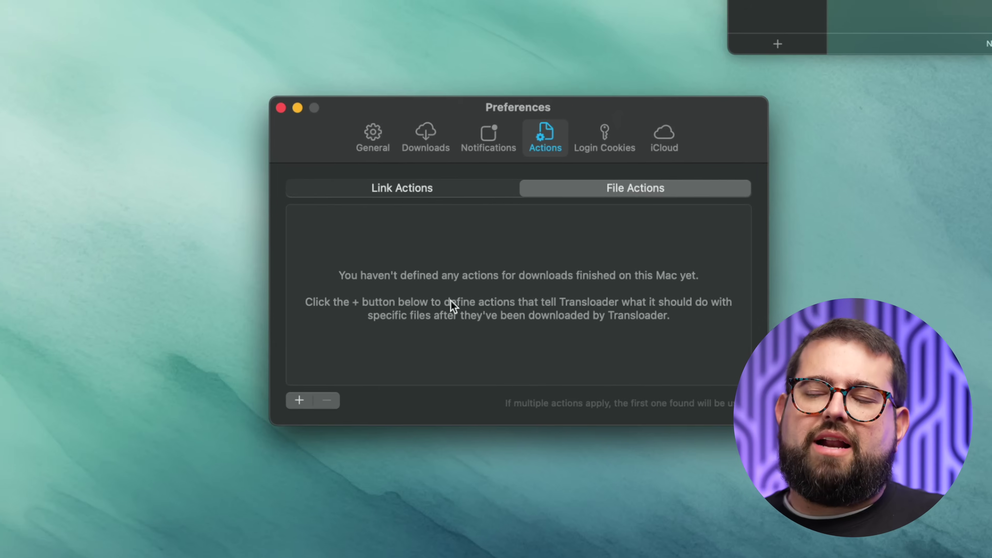
Begin a new File Action, open the shortcut picker for handling downloads, then cancel.
{"action": "left_click", "coordinate": [304, 404]}
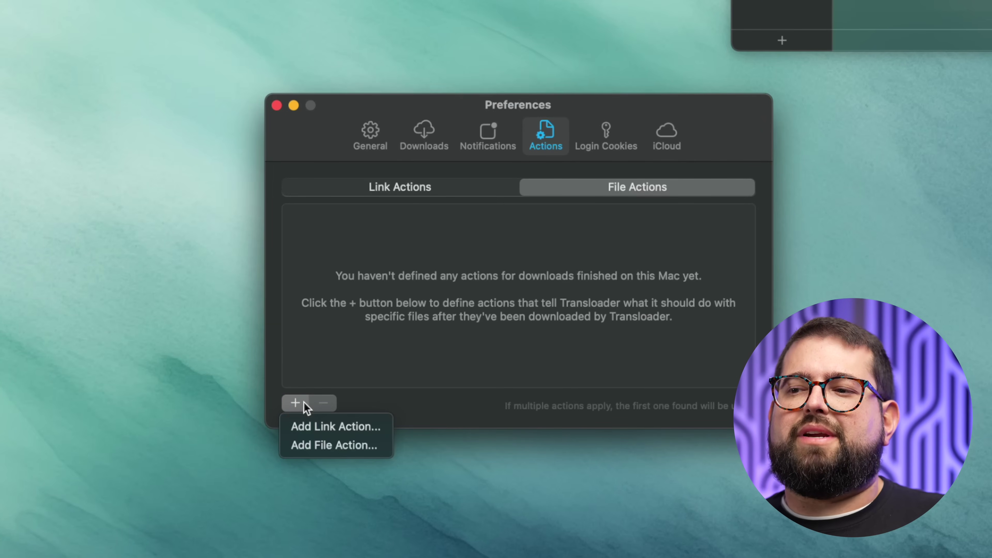
{"action": "left_click", "coordinate": [306, 431]}
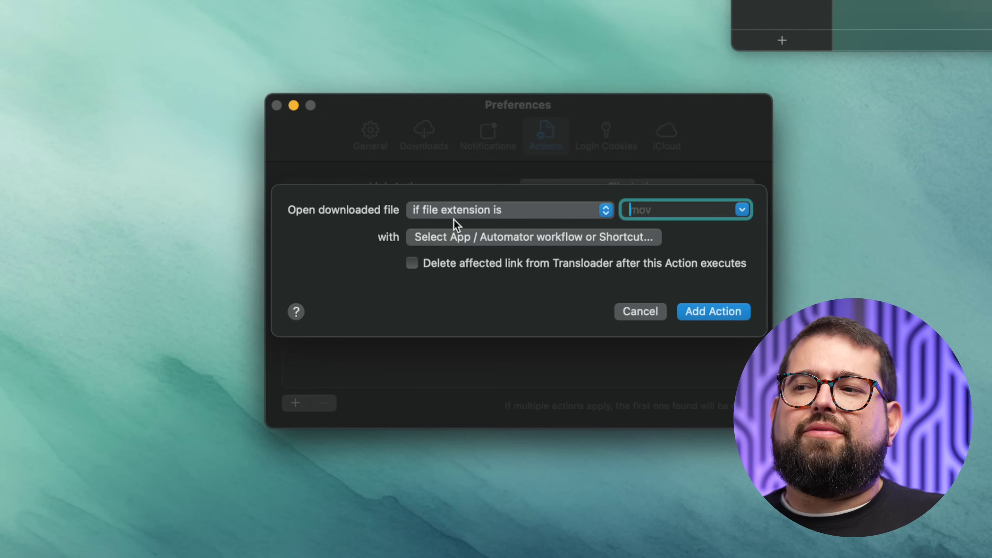
{"action": "left_click", "coordinate": [523, 240]}
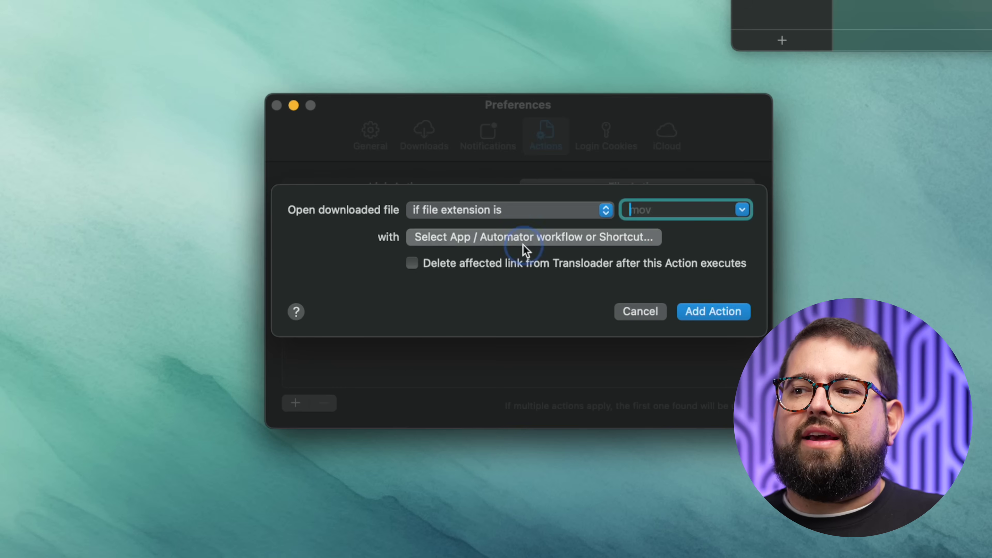
{"action": "left_click", "coordinate": [525, 280]}
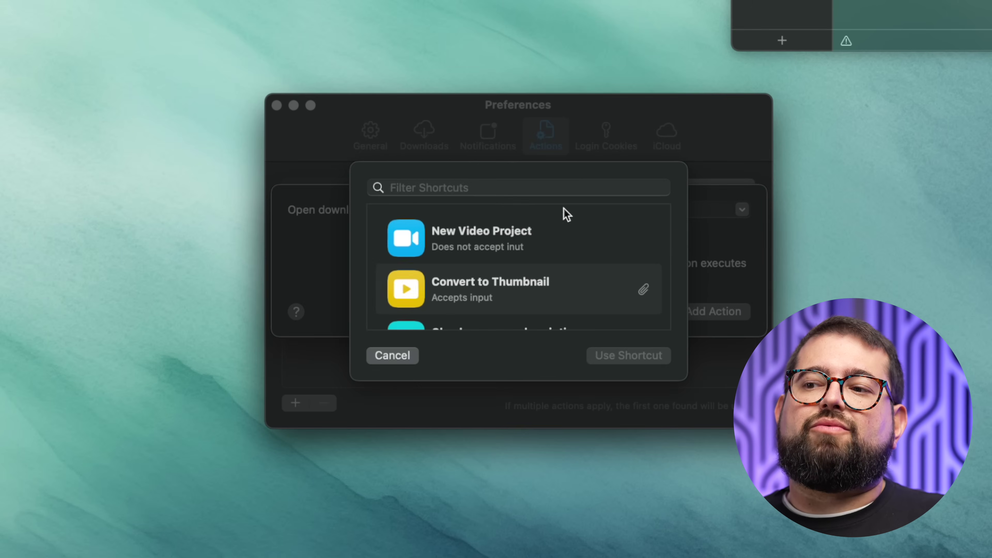
{"action": "left_click", "coordinate": [401, 357]}
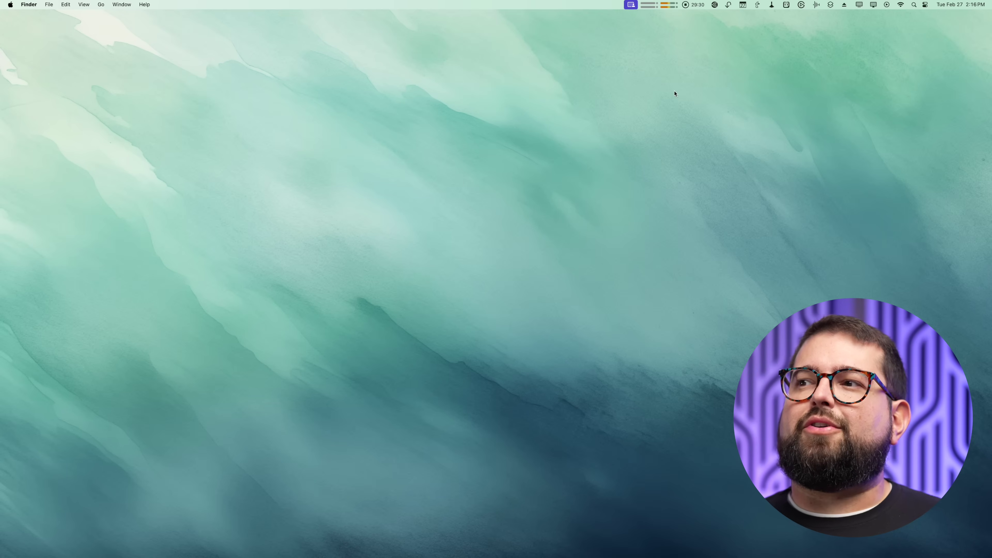
Launch the Companion admin GUI from the menu bar and view its Surfaces list.
{"action": "left_click", "coordinate": [715, 4]}
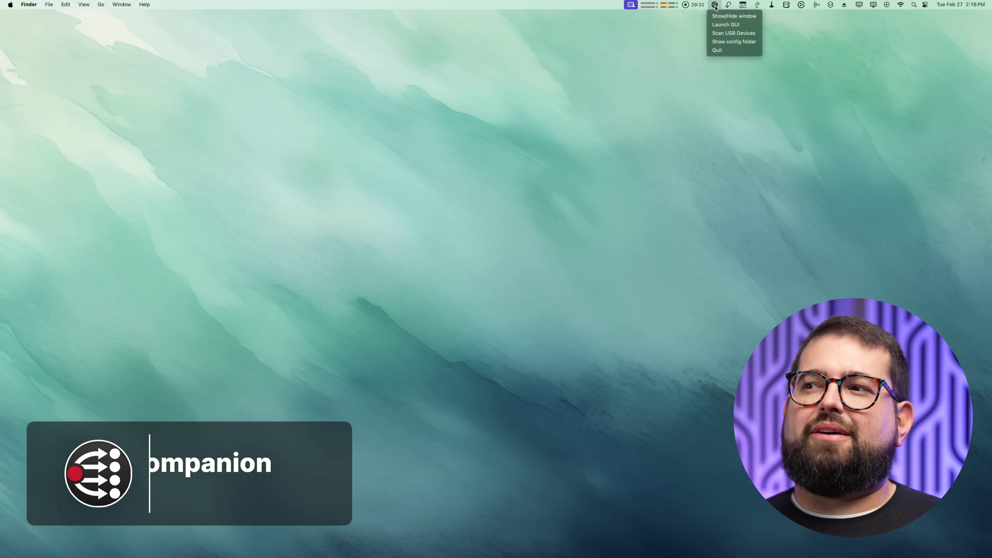
{"action": "left_click", "coordinate": [724, 26]}
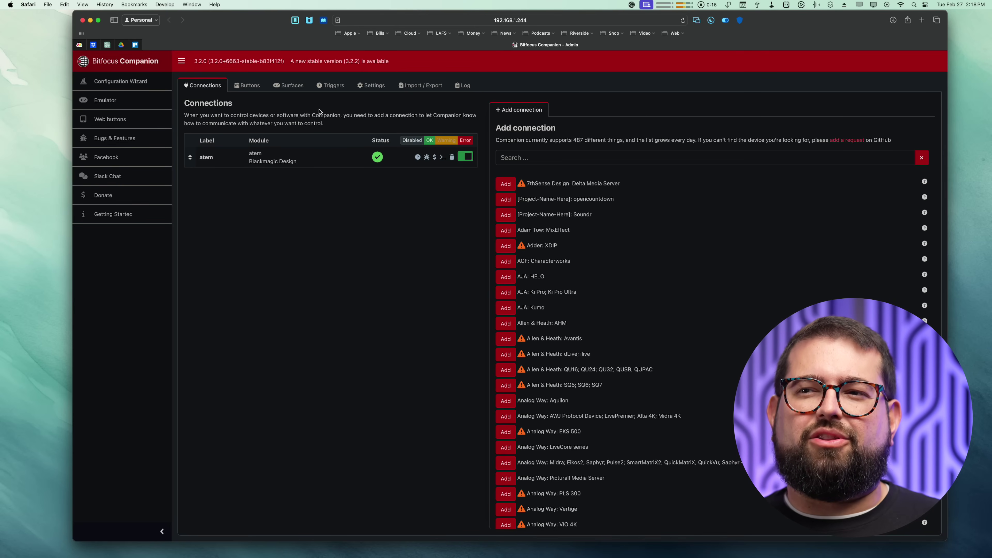
{"action": "left_click", "coordinate": [280, 89]}
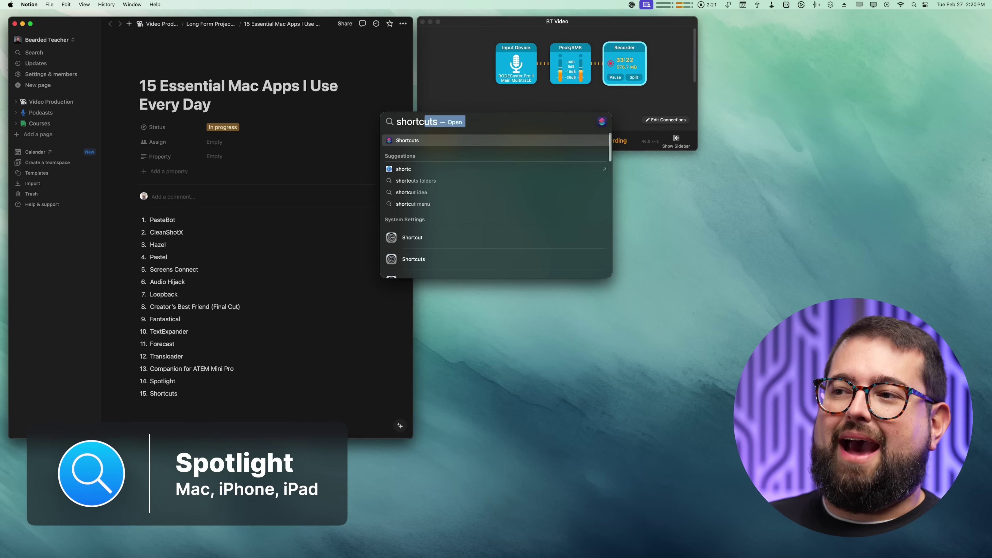
Use Spotlight to launch Shortcuts, view flight DL1044, run Watch Something, and open Siri & Spotlight settings.
{"action": "key", "text": "Return"}
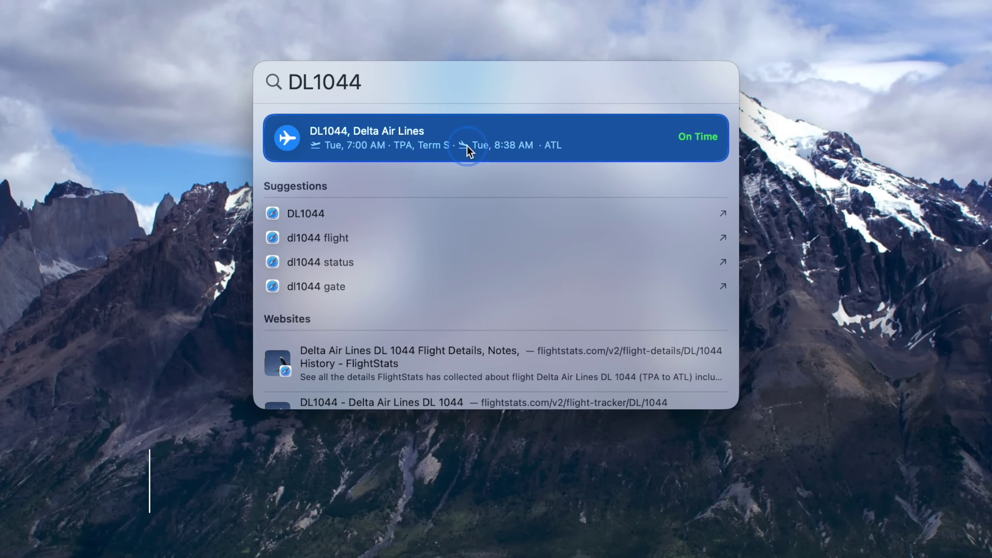
{"action": "left_click", "coordinate": [473, 151]}
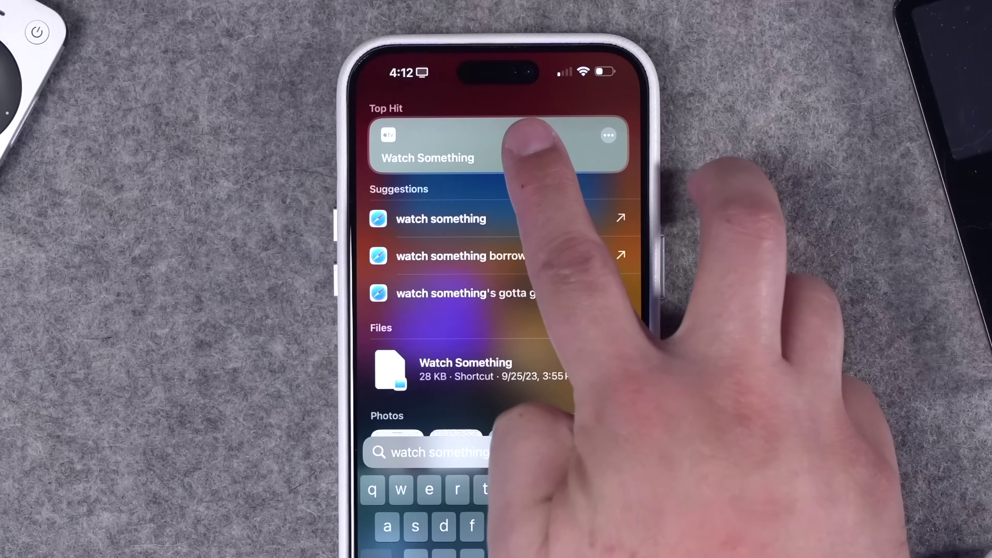
{"action": "left_click", "coordinate": [531, 137]}
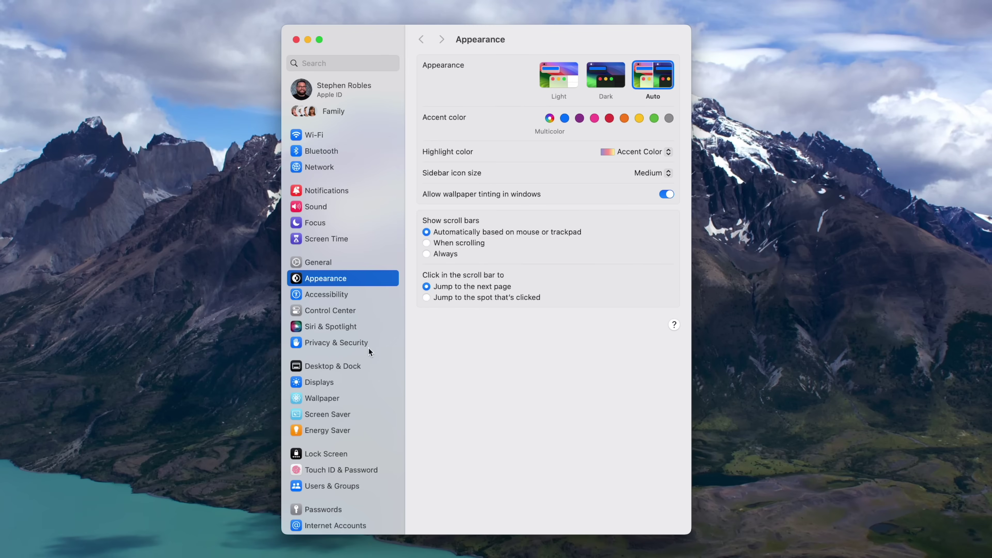
{"action": "left_click", "coordinate": [366, 327]}
{"action": "scroll", "coordinate": [485, 349], "scroll_direction": "down", "scroll_amount": 10}
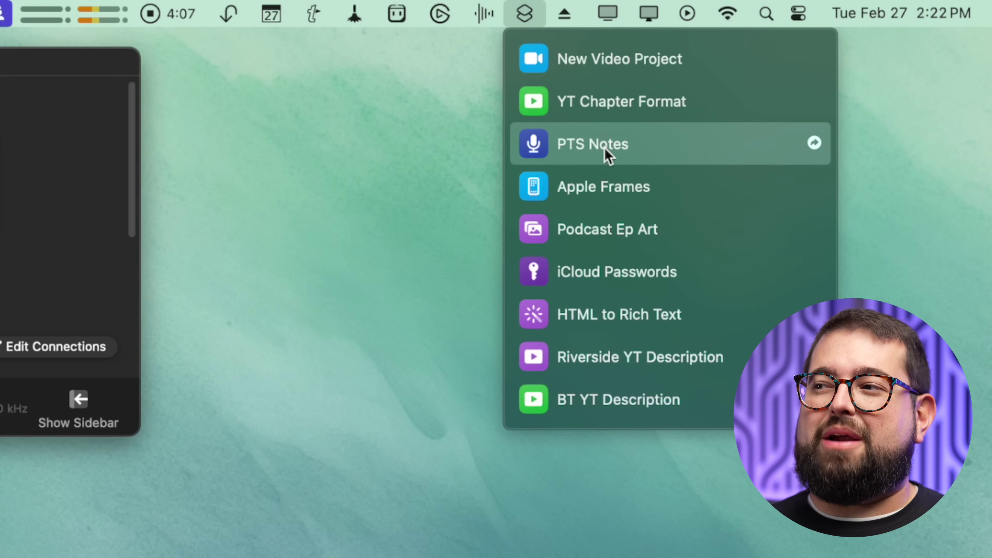
Run the iCloud Passwords shortcut from the Shortcuts menu-bar list.
{"action": "left_click", "coordinate": [660, 276]}
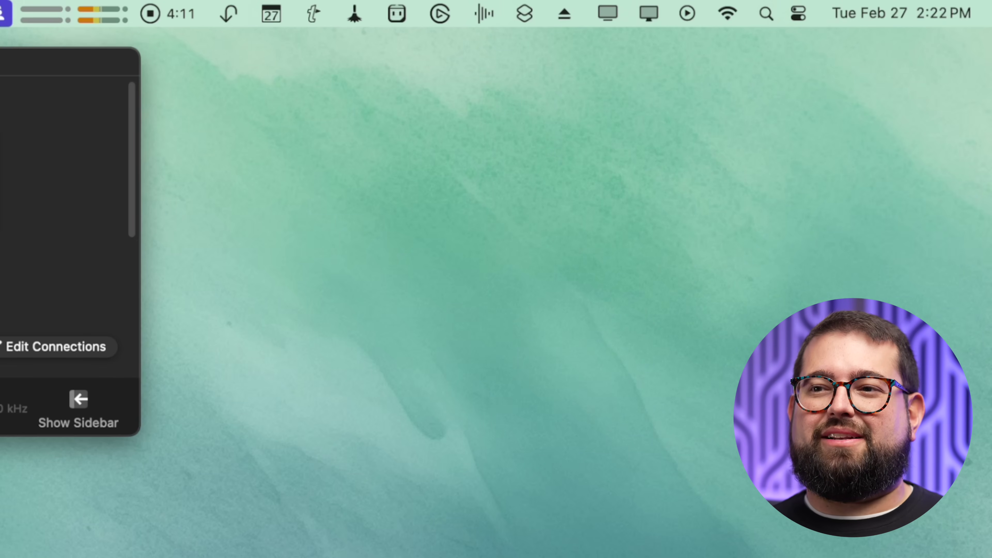